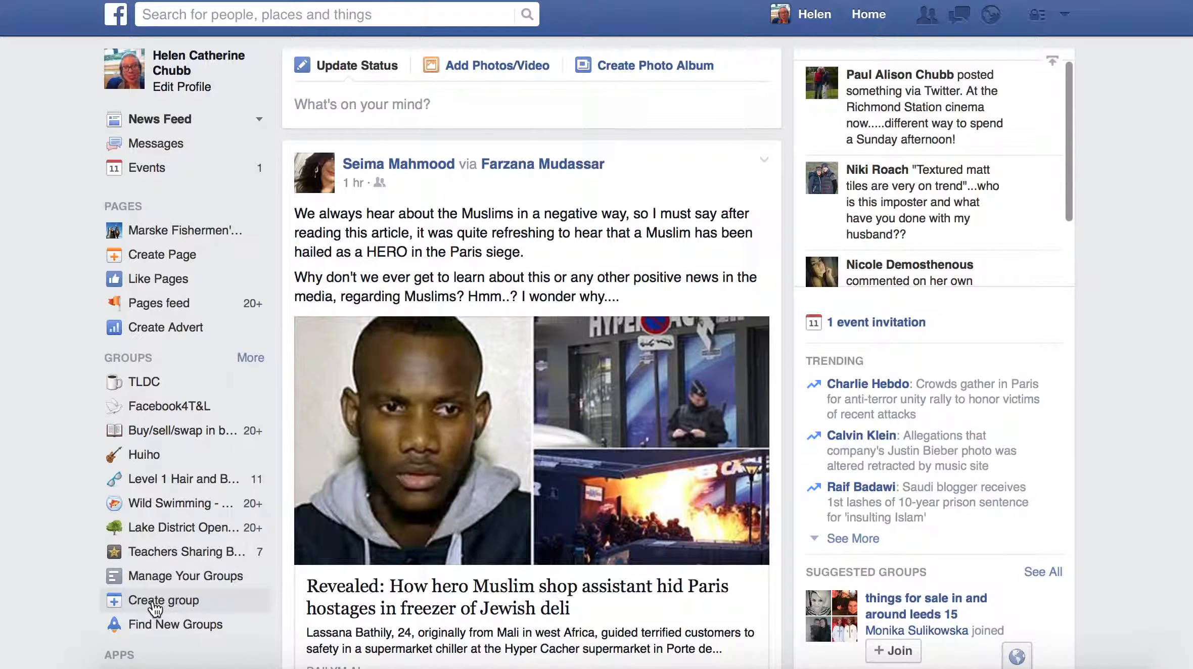
- Start a new group from Create group under Groups in the news feed sidebar
{"action": "left_click", "coordinate": [155, 610]}
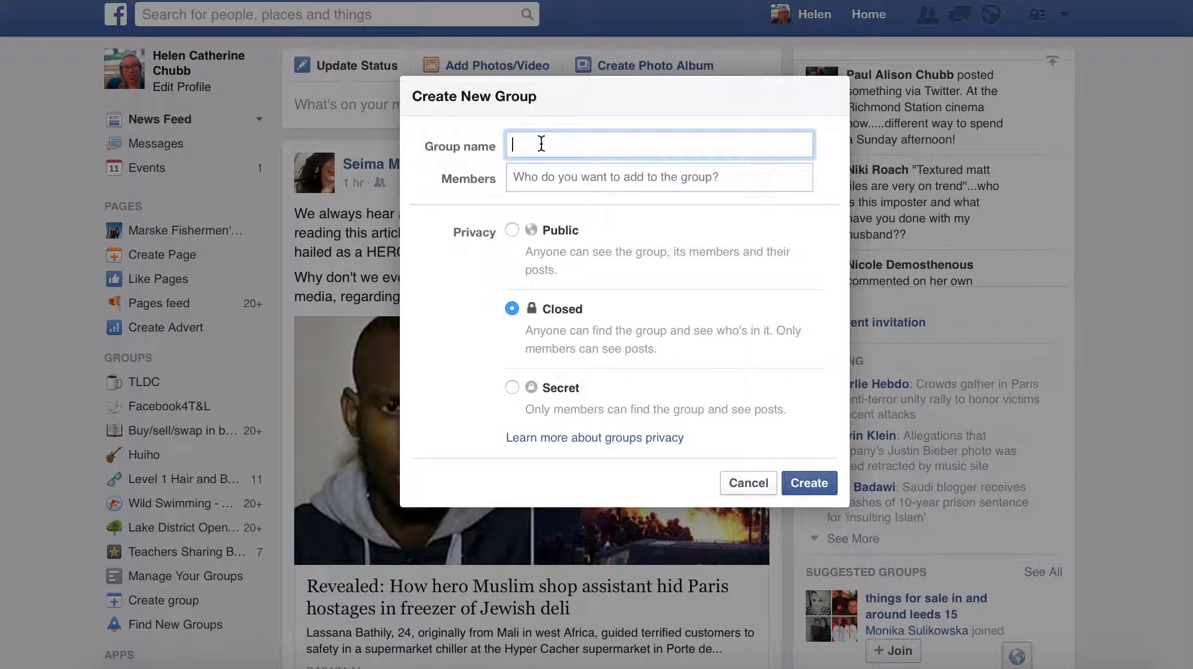
- Name the group 'ESOL E2 Bradford College' and add a colleague from the member suggestions
{"action": "type", "text": "ESOL E2 Bradford College"}
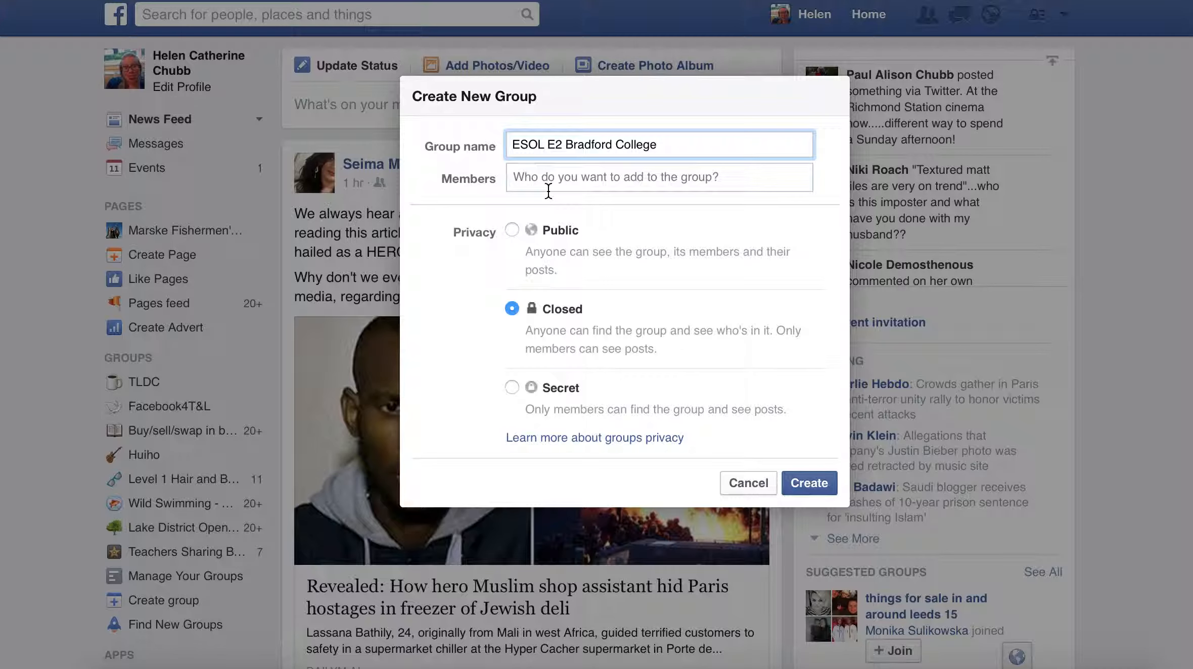
{"action": "left_click", "coordinate": [548, 190]}
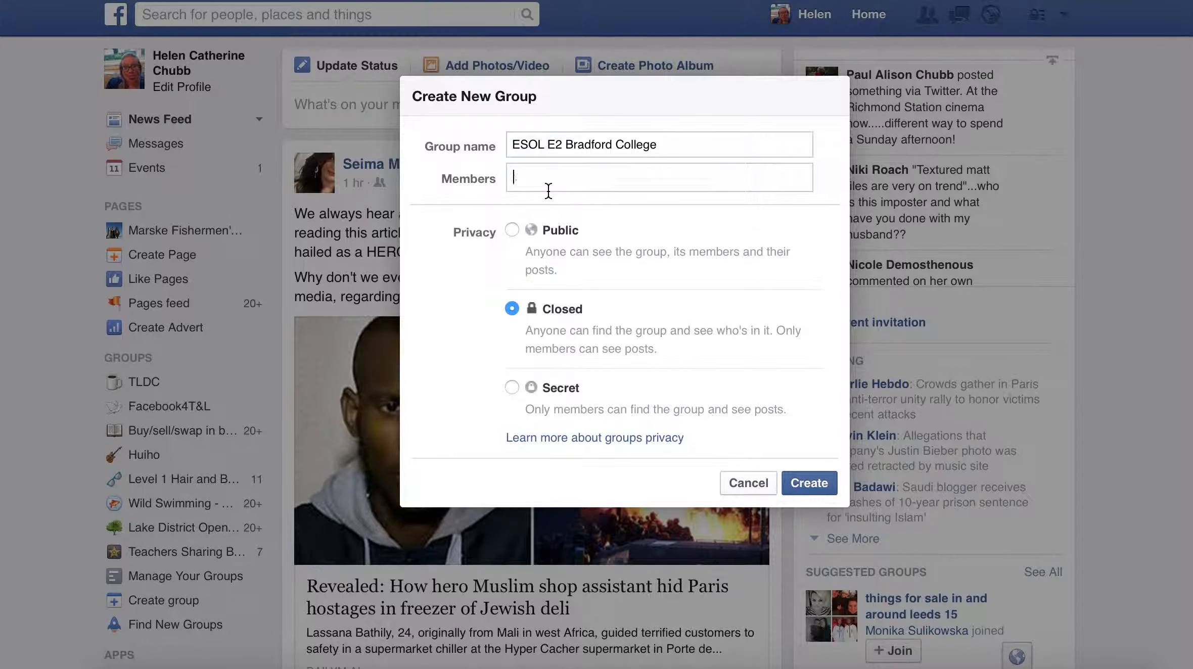
{"action": "type", "text": "Ma"}
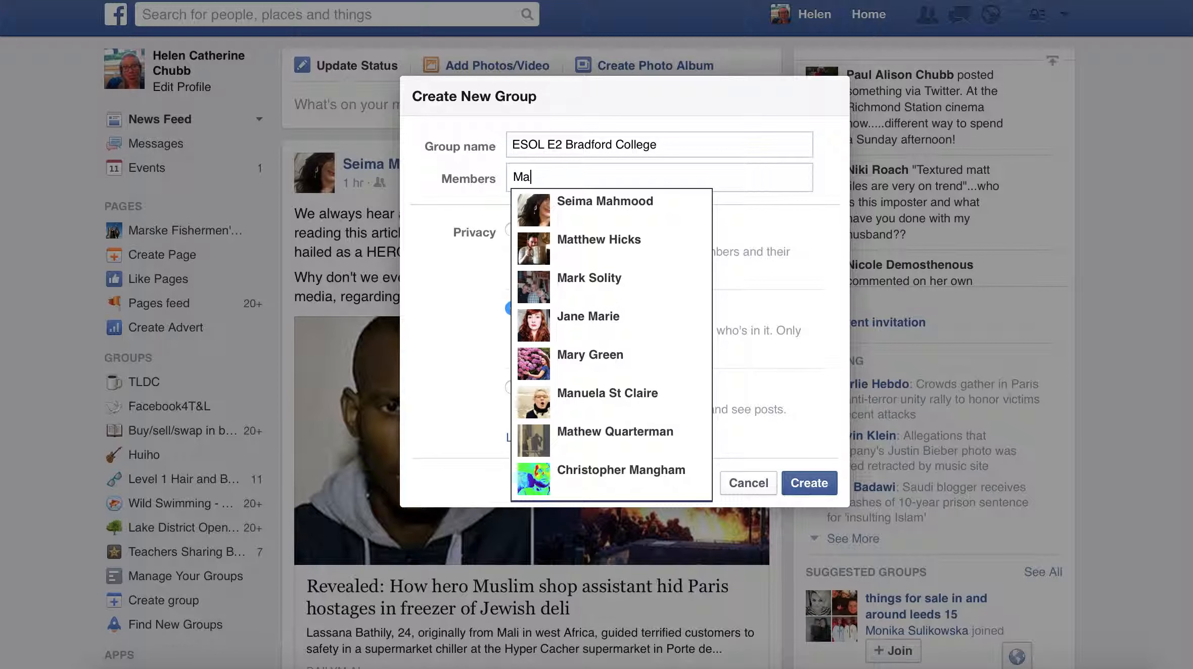
{"action": "type", "text": "r"}
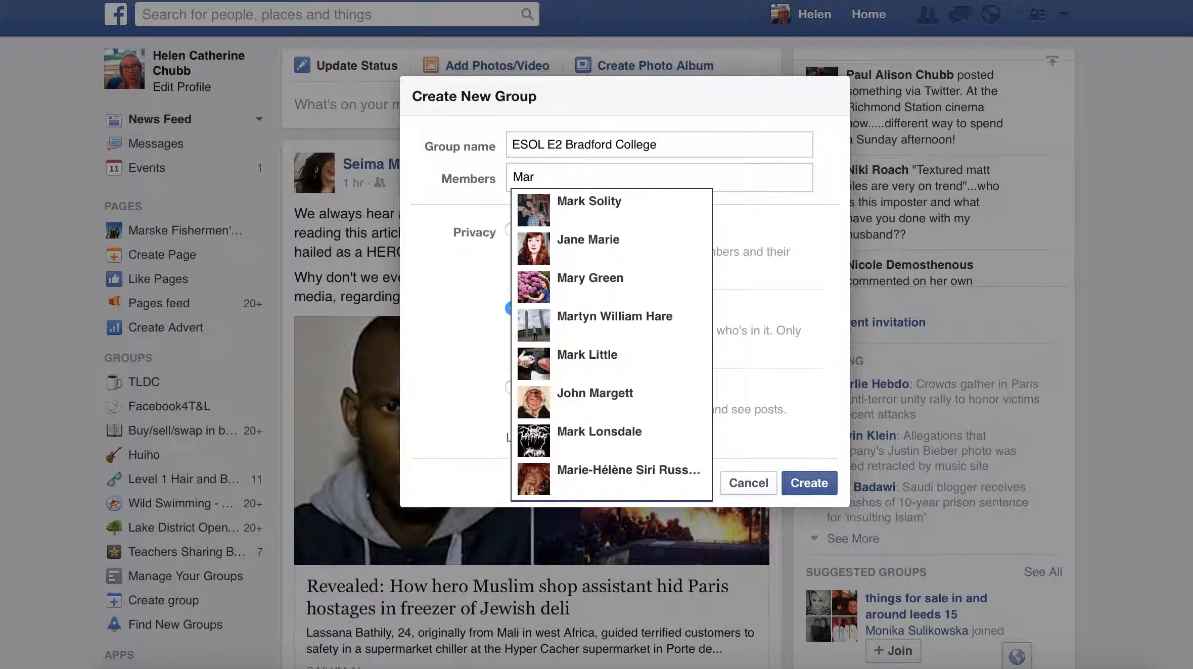
{"action": "type", "text": "k"}
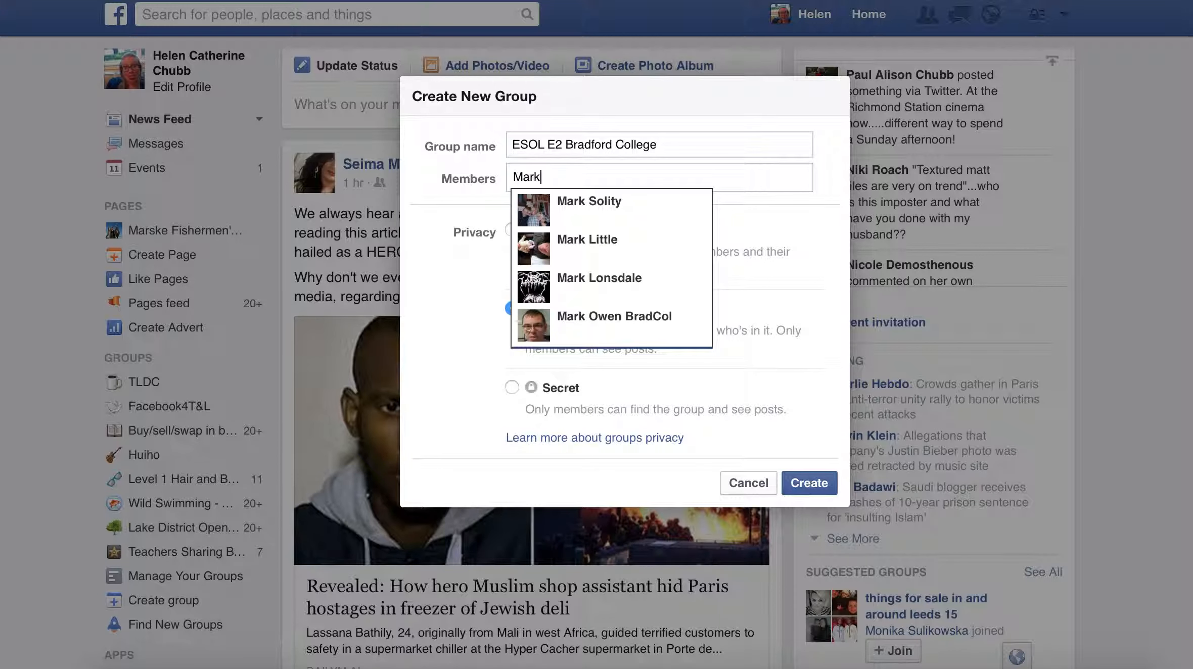
{"action": "left_click", "coordinate": [622, 322]}
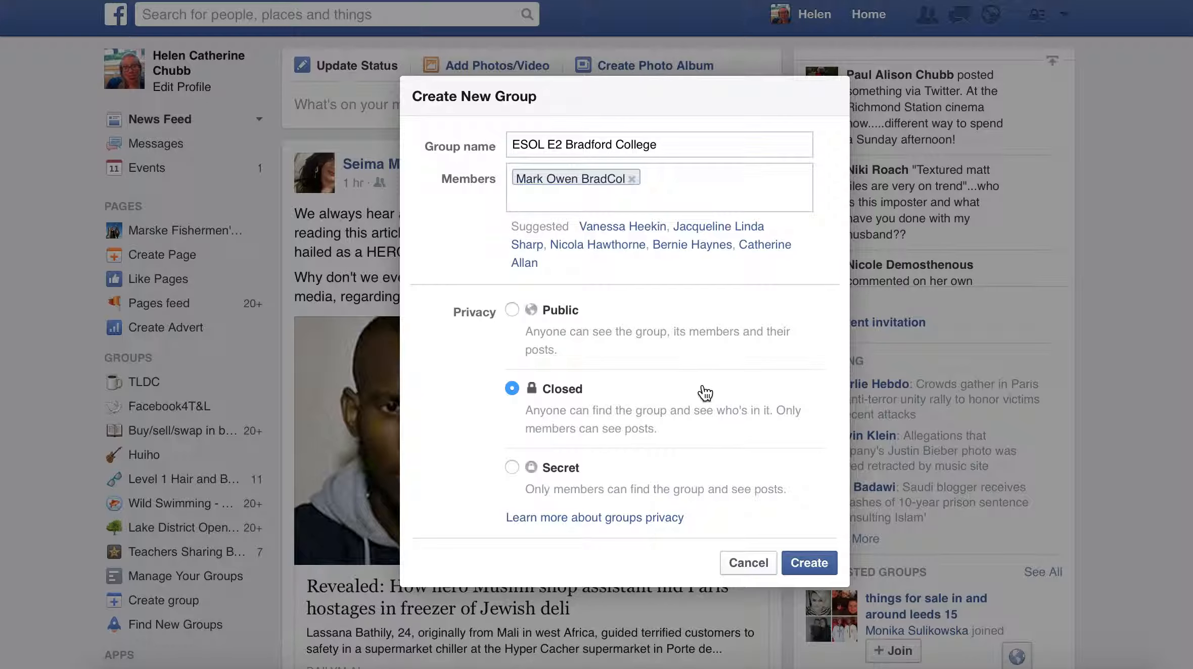
- Create the group and give it the sunflower icon
{"action": "left_click", "coordinate": [807, 566]}
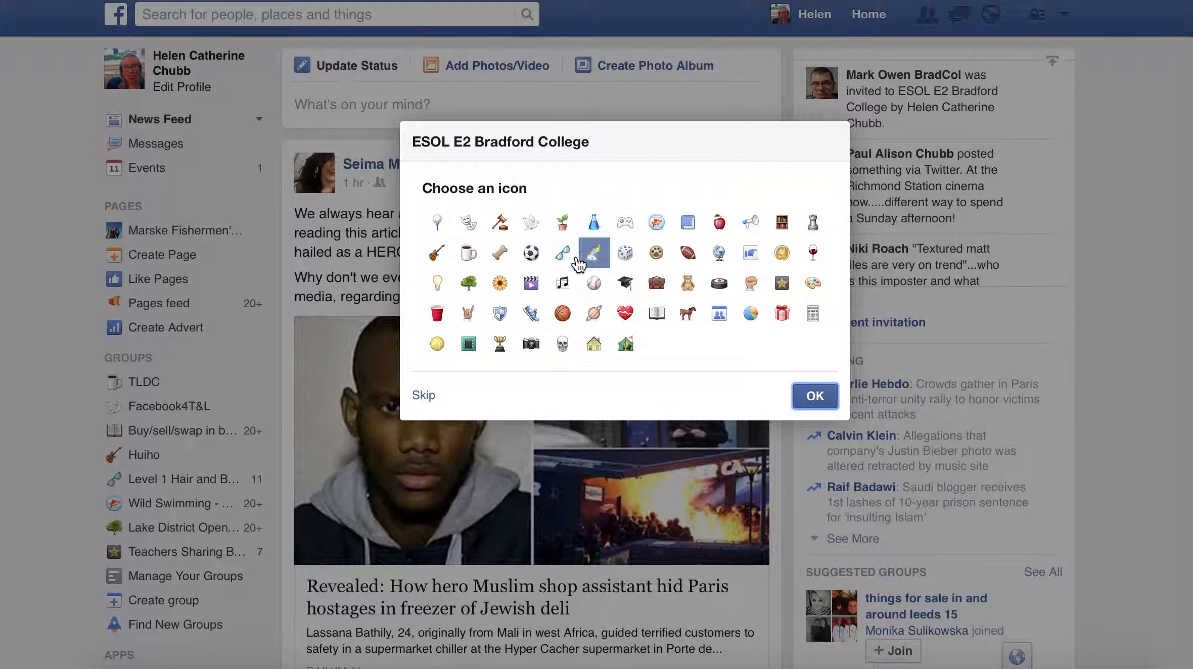
{"action": "left_click", "coordinate": [508, 287]}
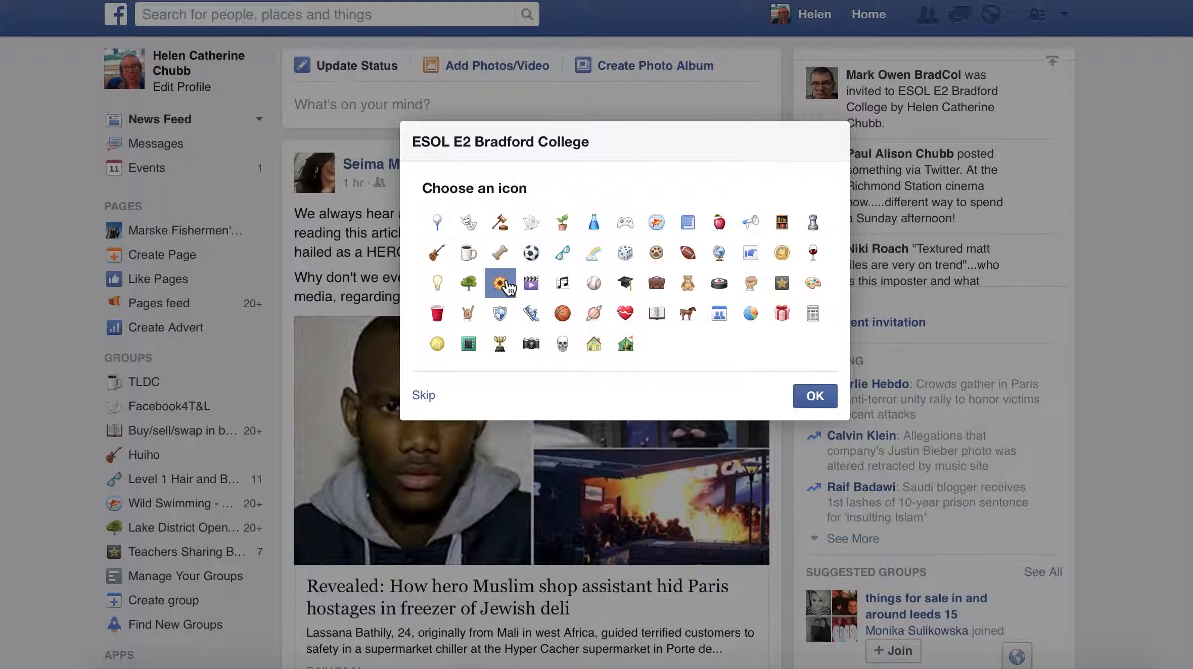
{"action": "left_click", "coordinate": [815, 396]}
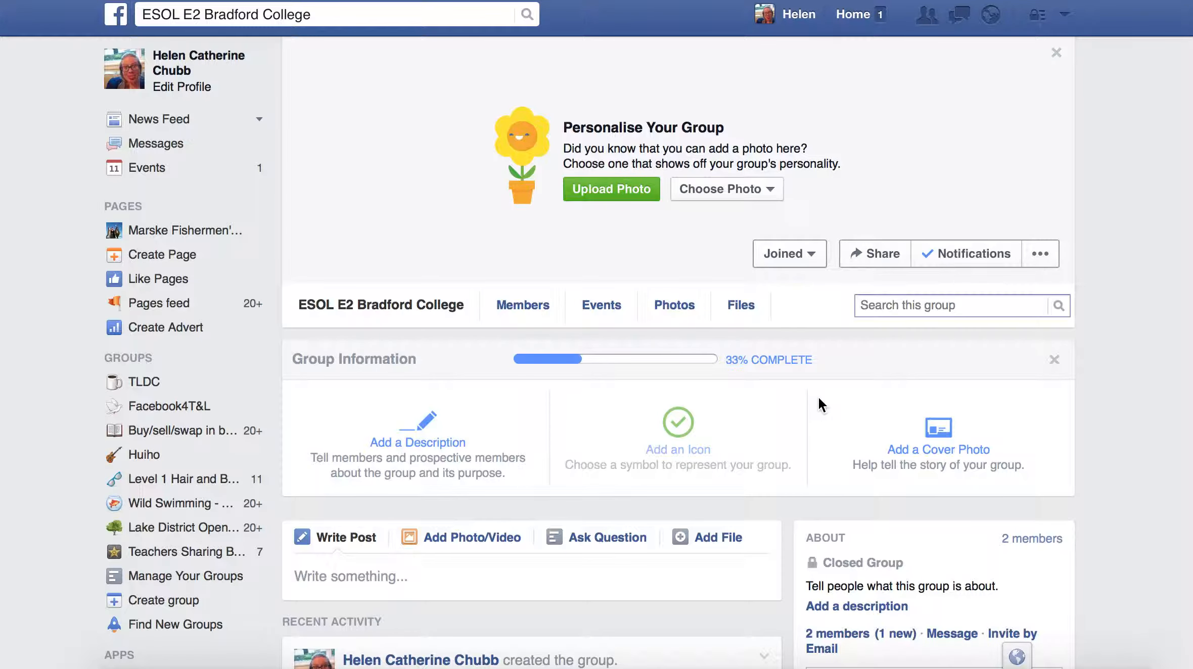
- Set the garden photo from Mobile Uploads as cover, repositioned to show more garden path
{"action": "left_click", "coordinate": [773, 195]}
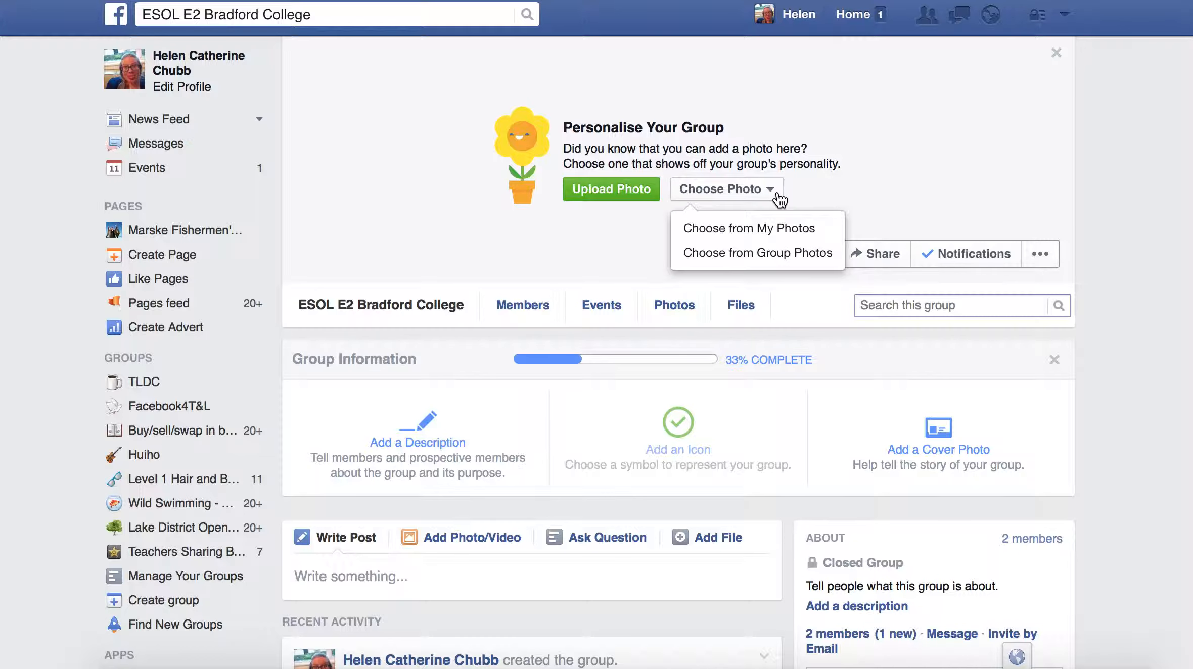
{"action": "left_click", "coordinate": [765, 227]}
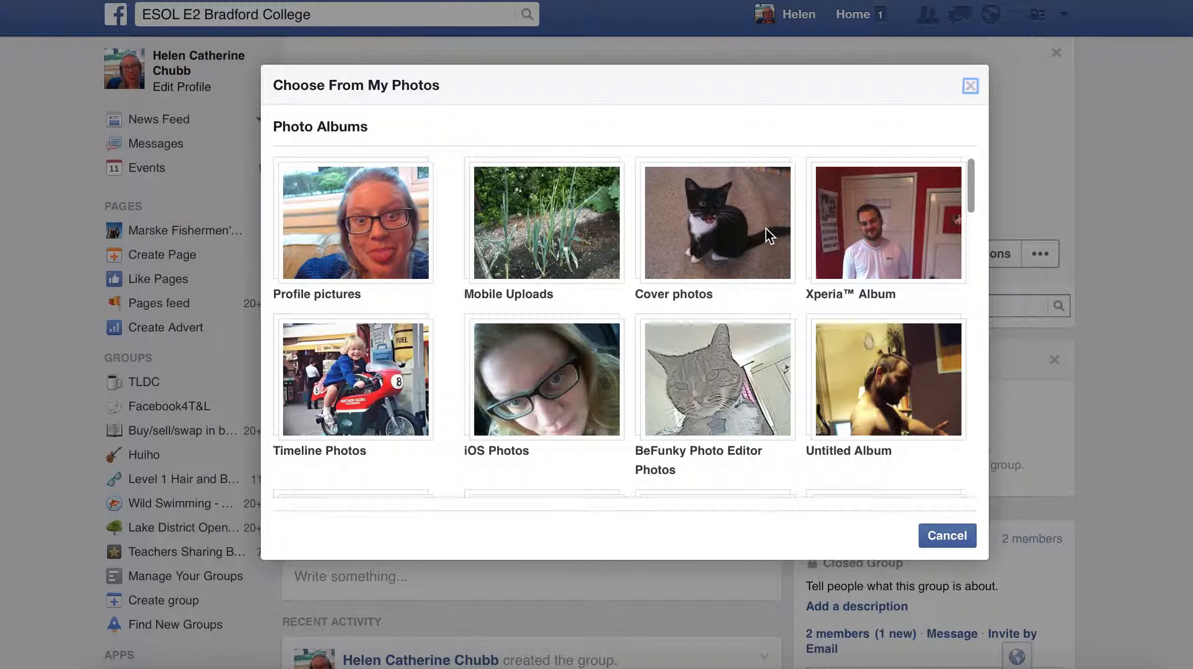
{"action": "left_click", "coordinate": [581, 253]}
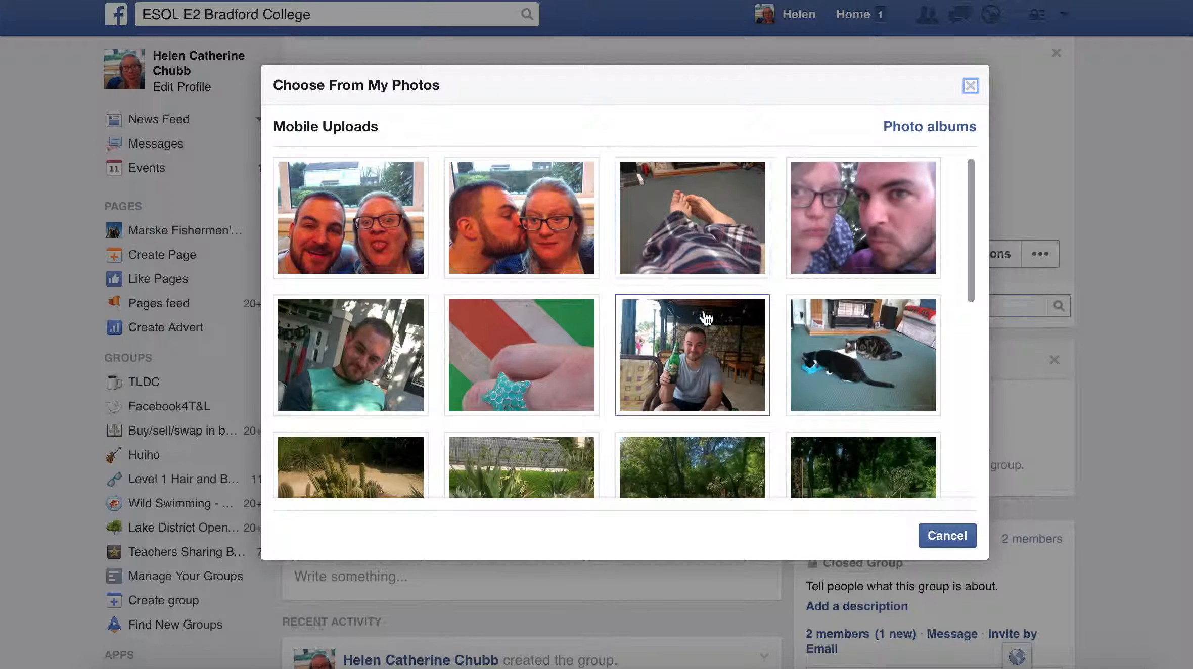
{"action": "left_click_drag", "start_coordinate": [967, 286], "coordinate": [967, 389]}
{"action": "left_click", "coordinate": [701, 257]}
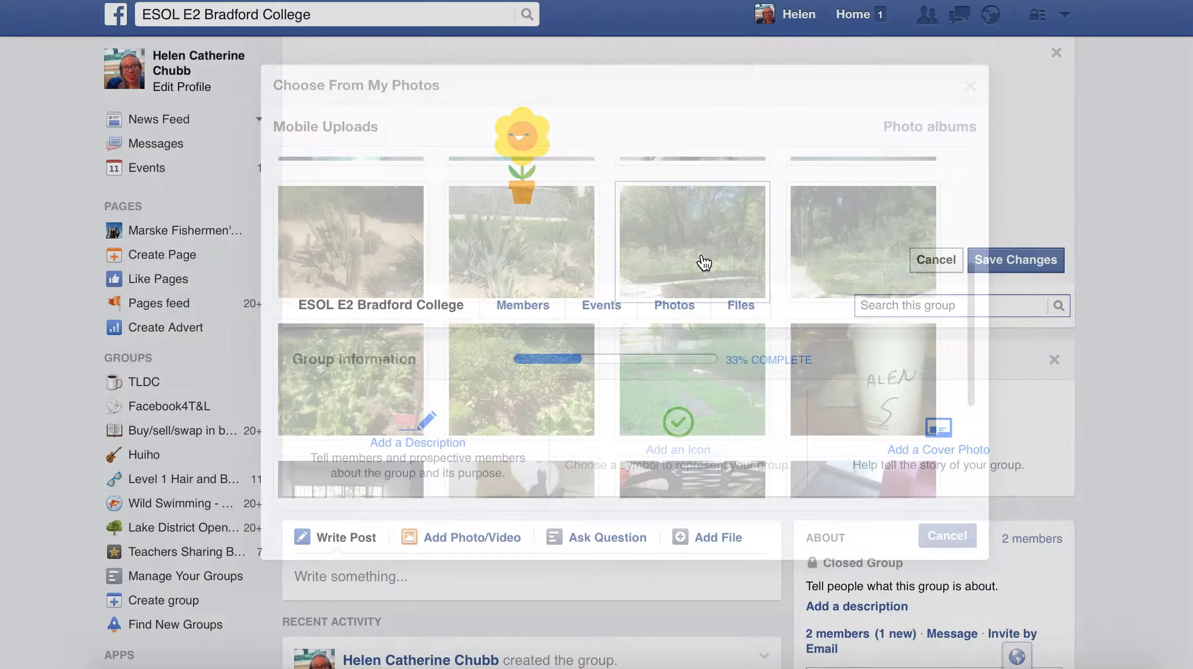
{"action": "left_click_drag", "start_coordinate": [773, 188], "coordinate": [605, 96]}
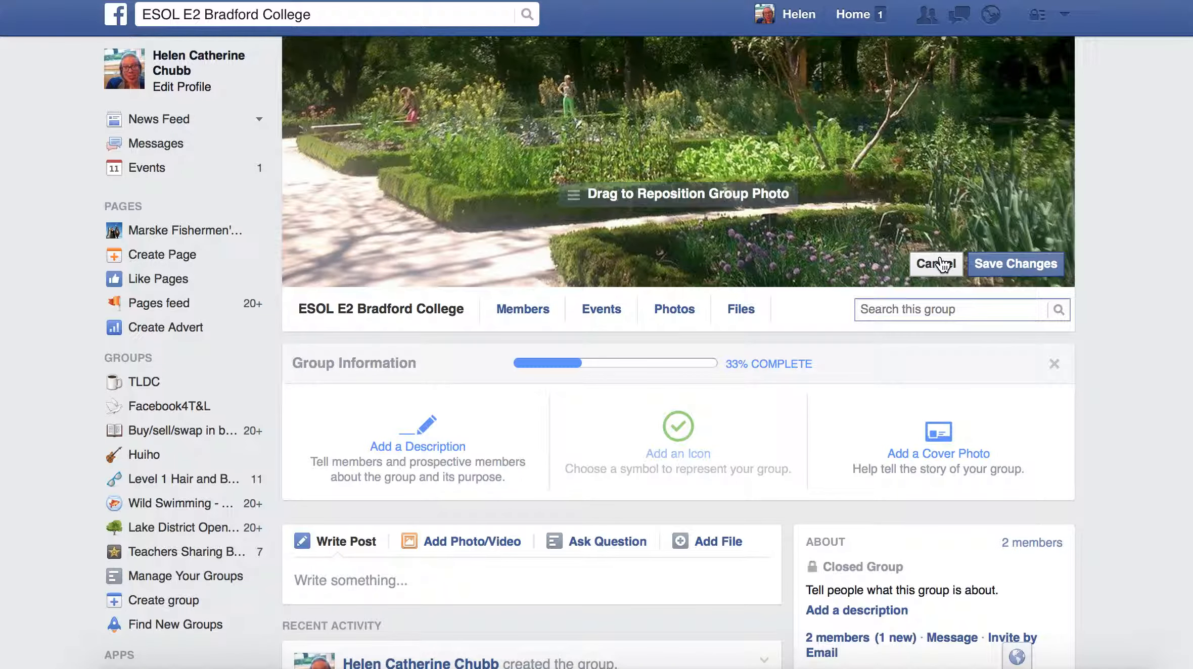
{"action": "left_click", "coordinate": [1033, 267]}
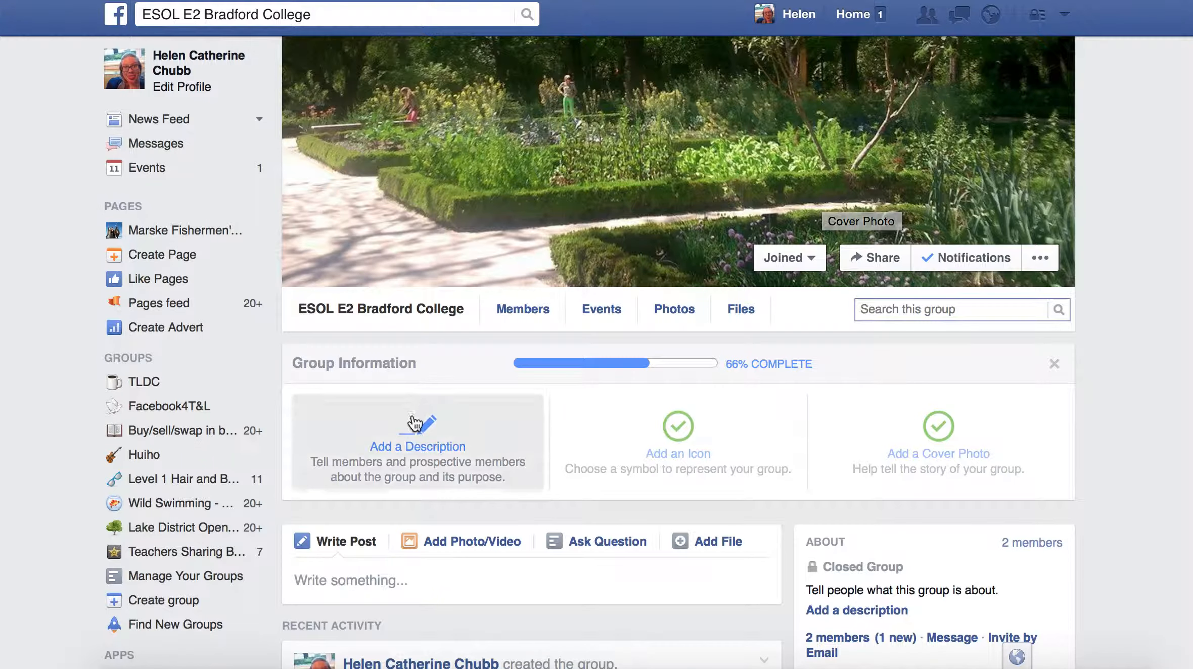
- Save a description saying the group is for ESOL E2 students' teaching and learning, not personal information
{"action": "left_click", "coordinate": [404, 457]}
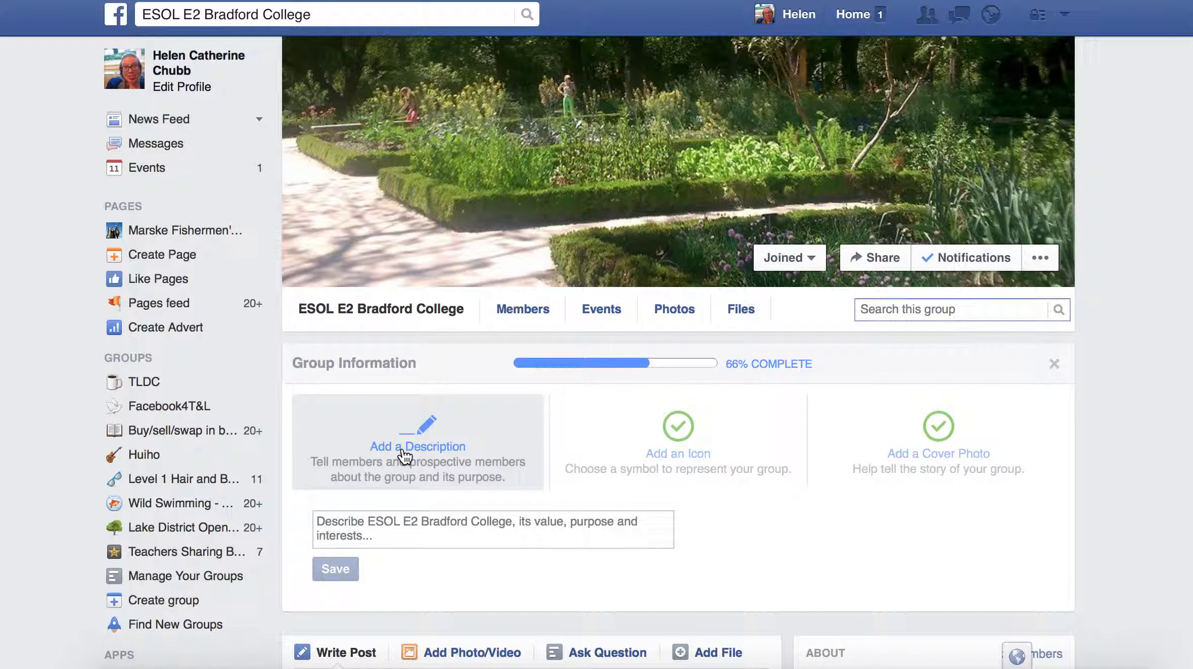
{"action": "left_click", "coordinate": [384, 534]}
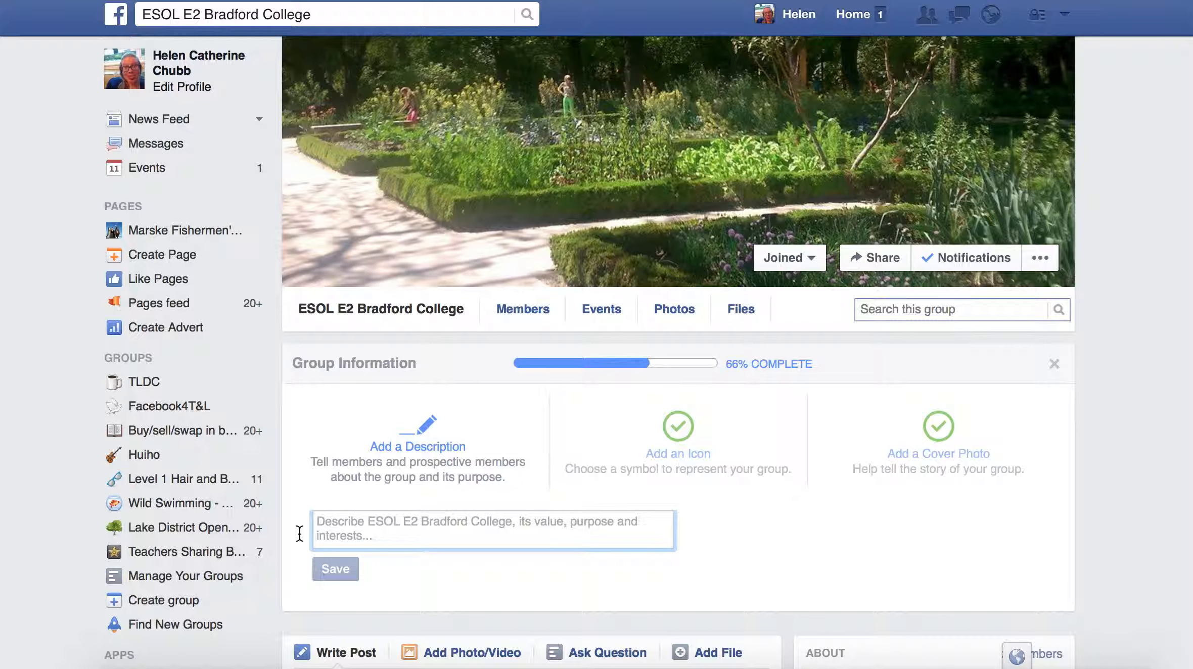
{"action": "type", "text": "This group os for students stud"}
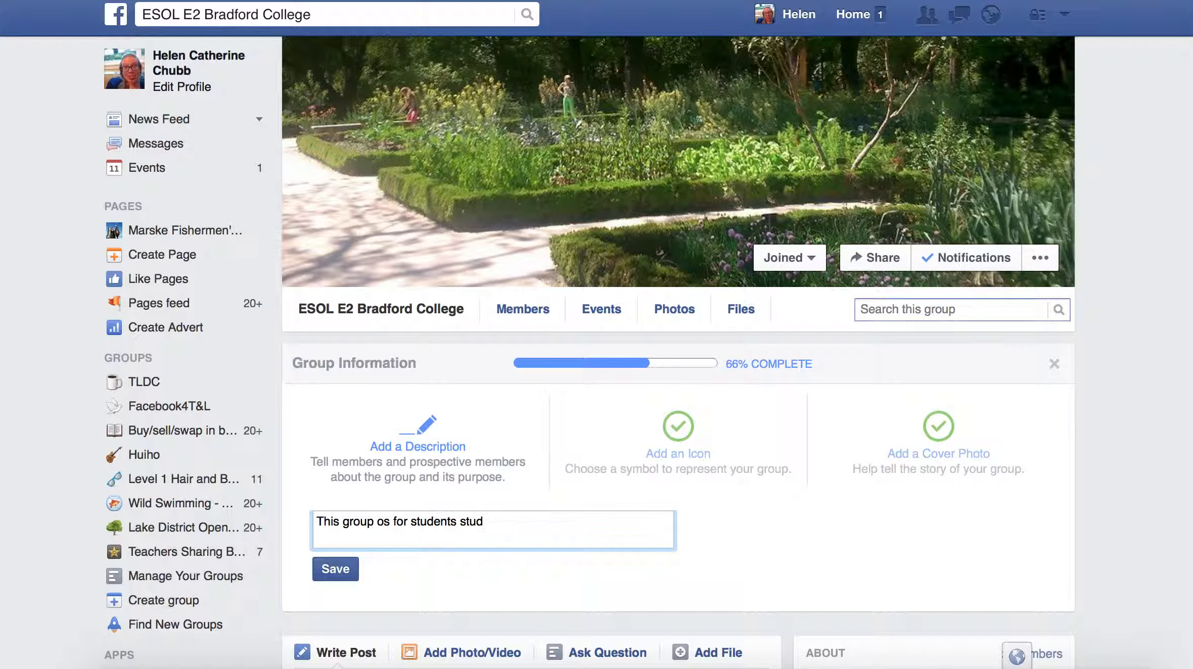
{"action": "type", "text": "ying ESOL E2 with"}
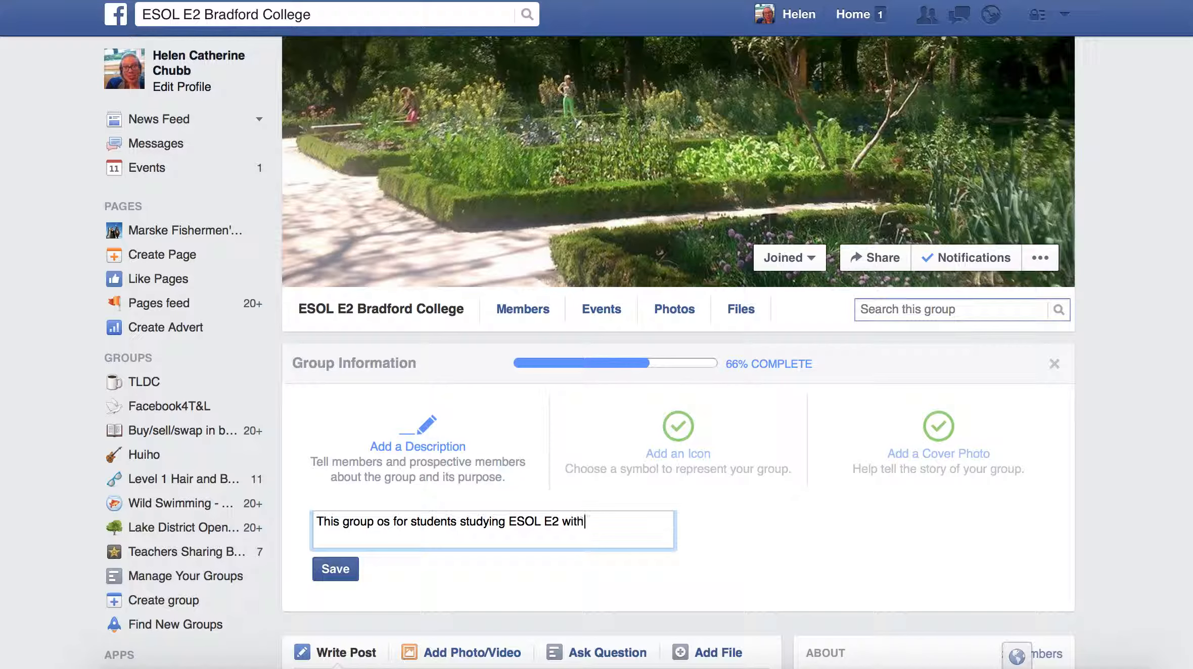
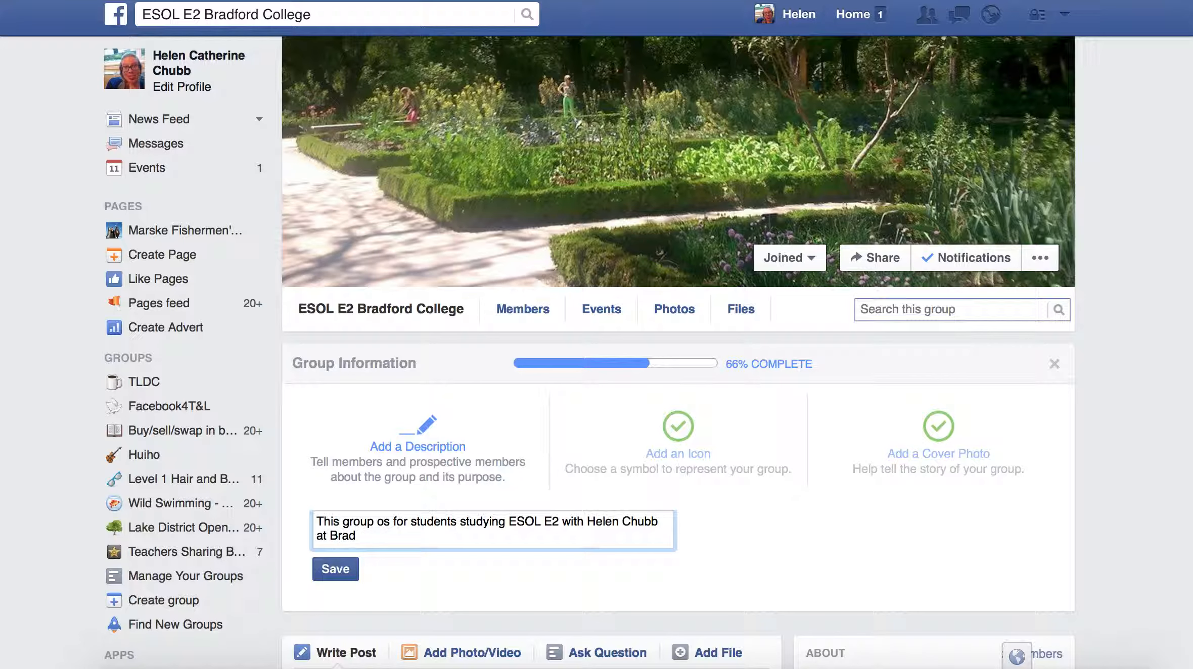
{"action": "type", "text": "ford College. It i s for teaching and "}
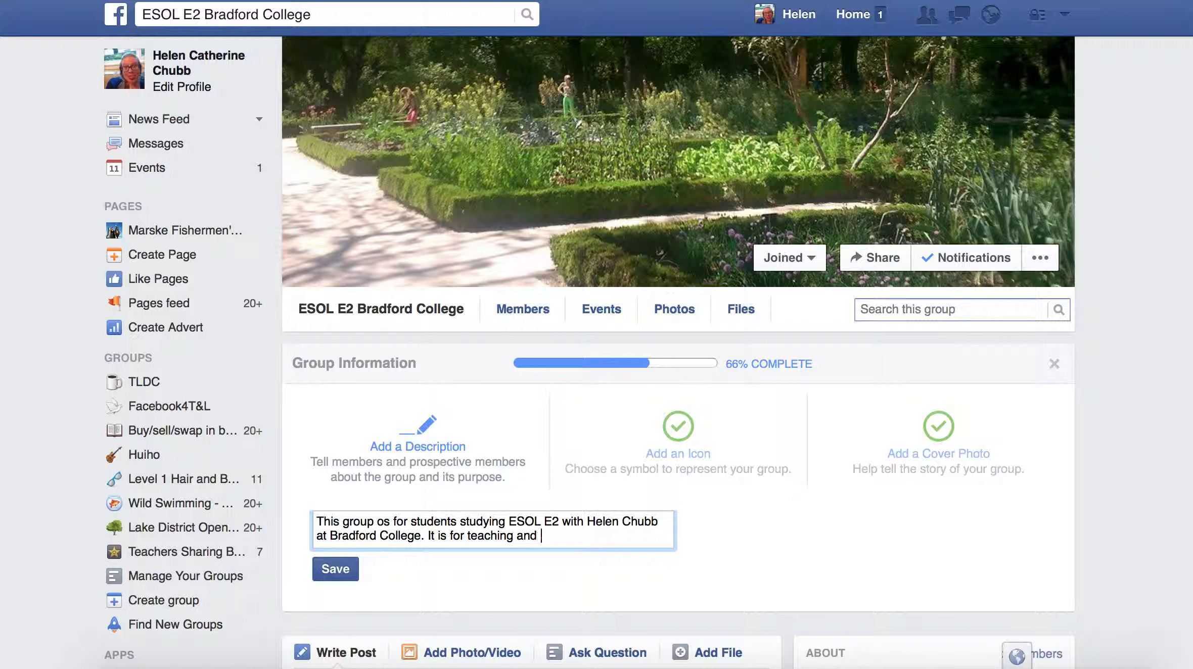
{"action": "type", "text": "learning, not for sharing per"}
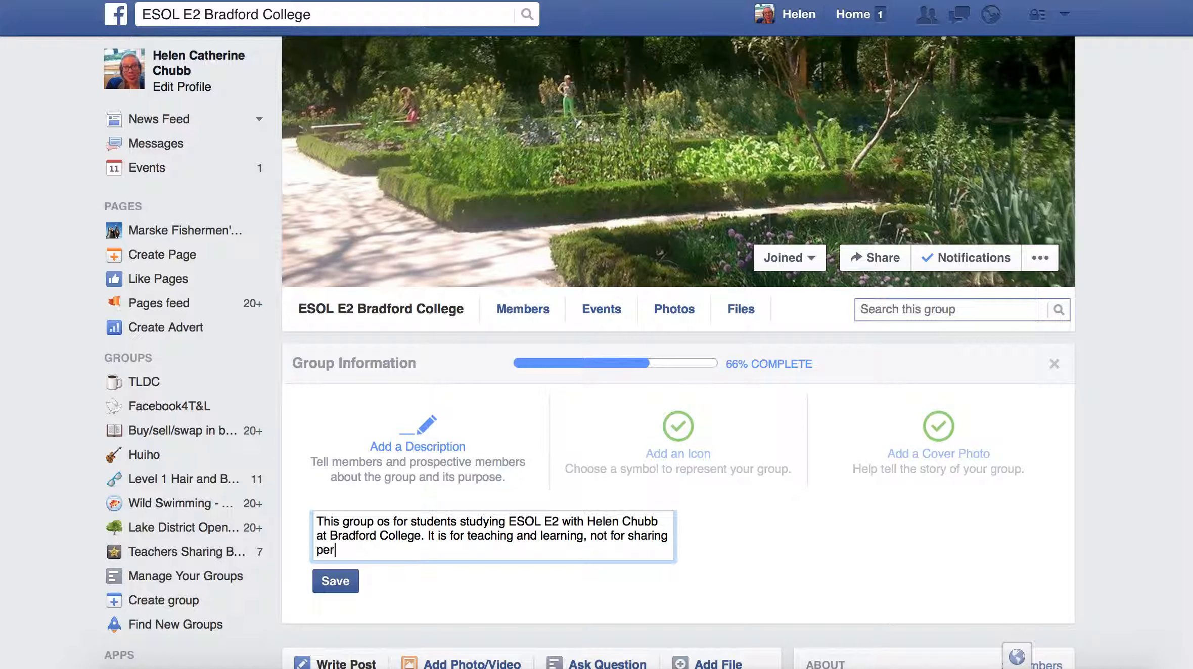
{"action": "type", "text": "sonal inforation"}
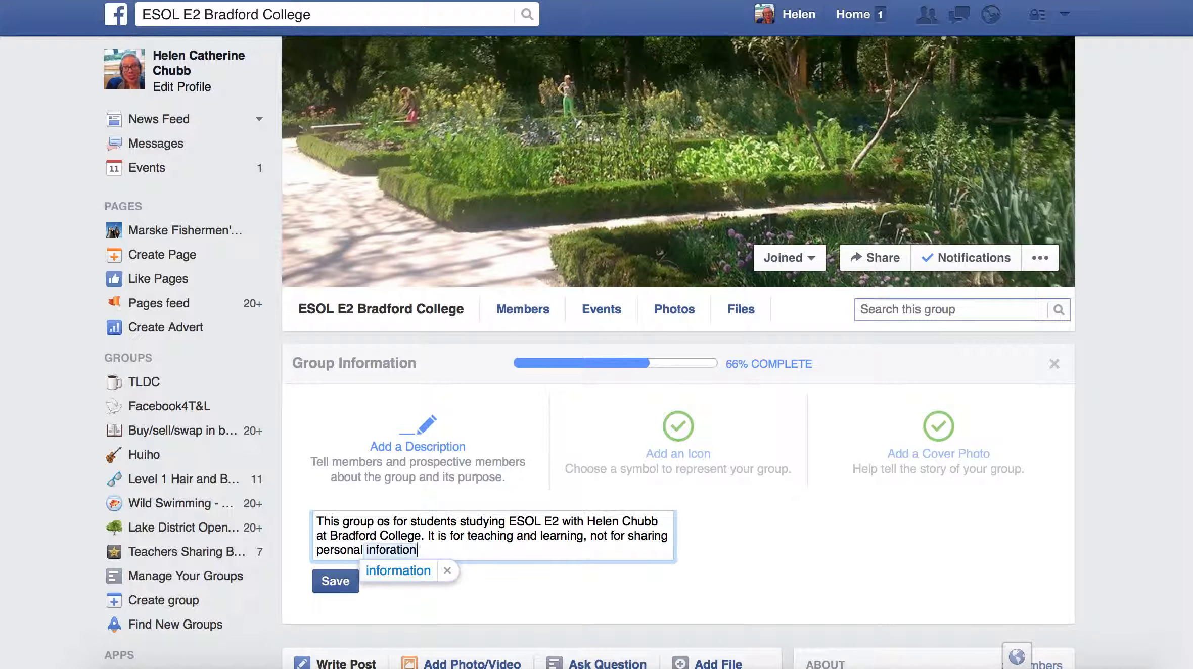
{"action": "left_click", "coordinate": [392, 567]}
{"action": "type", "text": "."}
{"action": "left_click", "coordinate": [336, 587]}
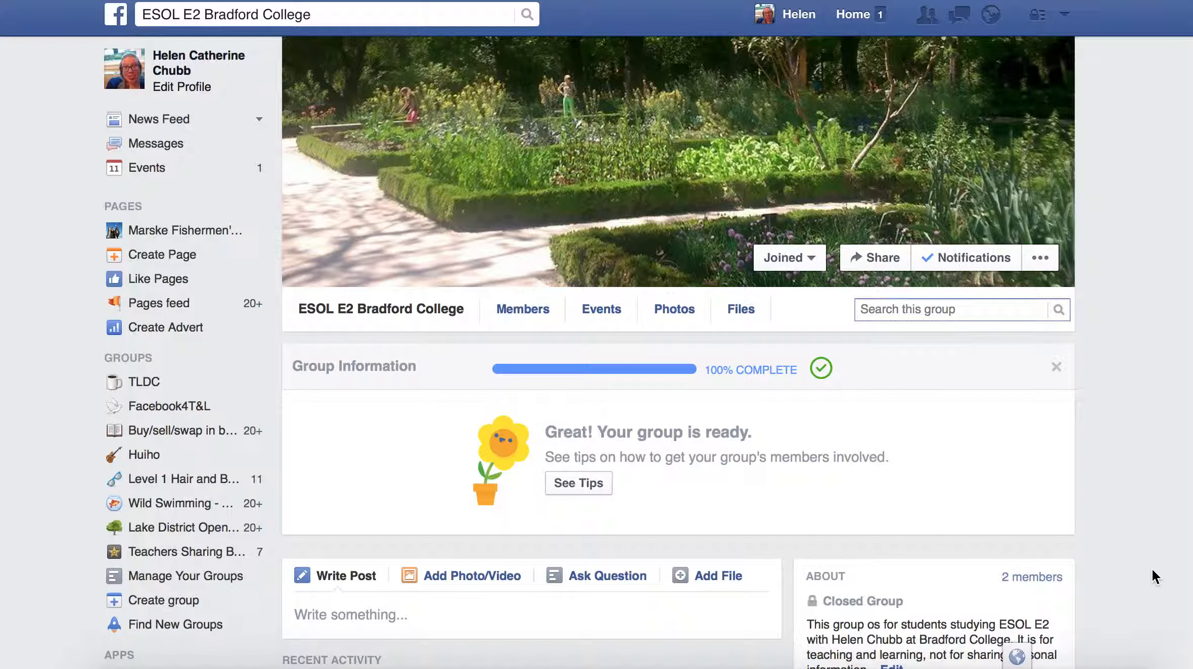
- Scroll down, view the group's member list, then return to the discussion page
{"action": "scroll", "coordinate": [1154, 455], "scroll_direction": "down", "scroll_amount": 2}
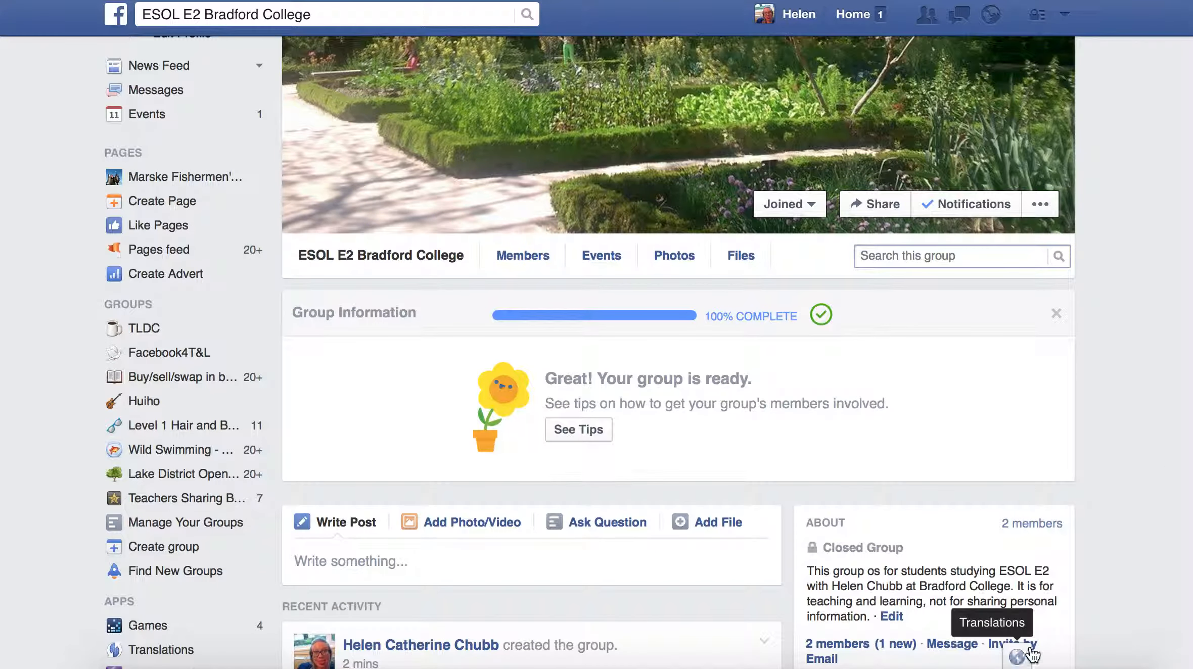
{"action": "right_click", "coordinate": [1084, 623]}
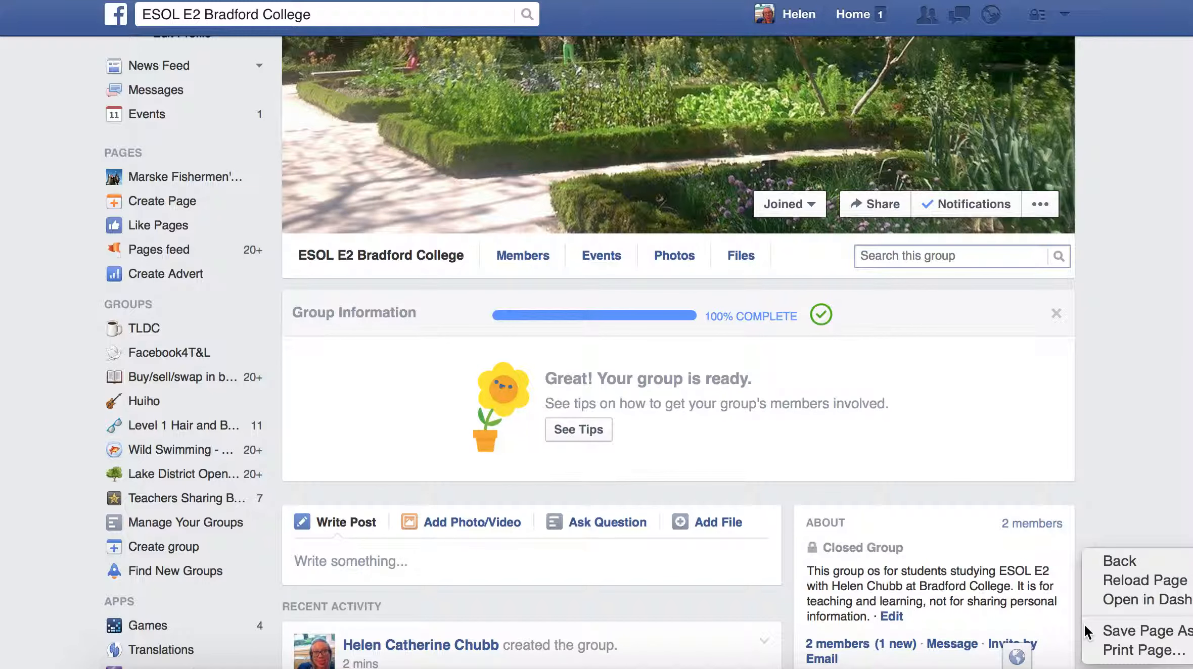
{"action": "left_click", "coordinate": [1097, 420]}
{"action": "scroll", "coordinate": [1097, 421], "scroll_direction": "down", "scroll_amount": 3}
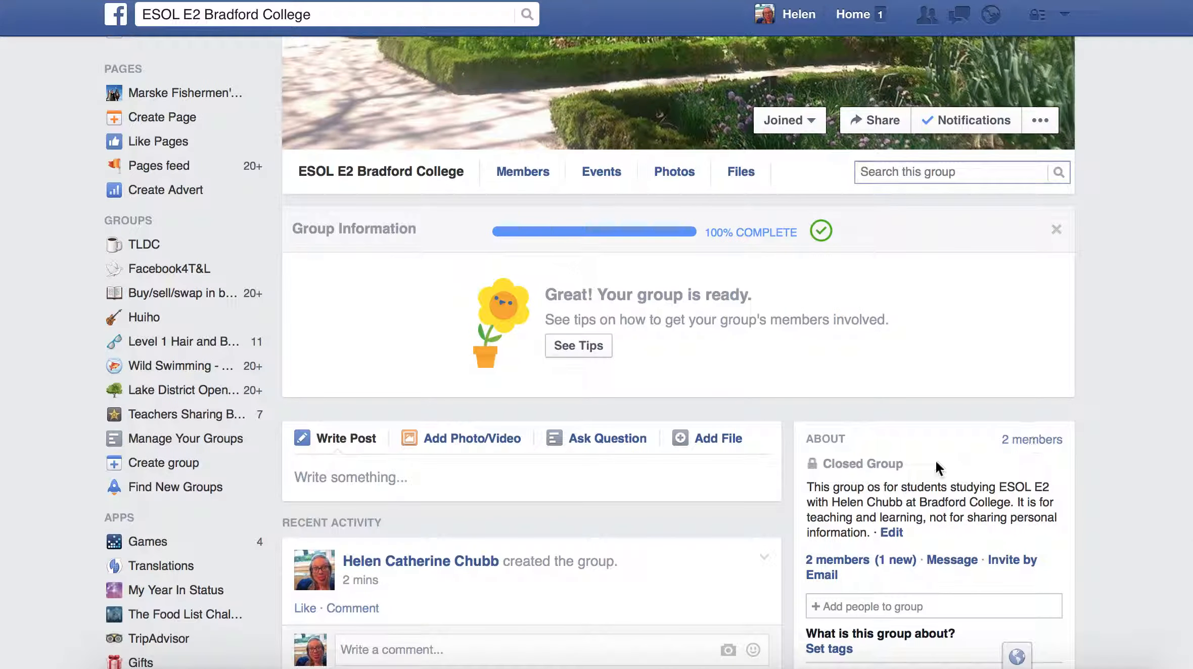
{"action": "left_click", "coordinate": [858, 560]}
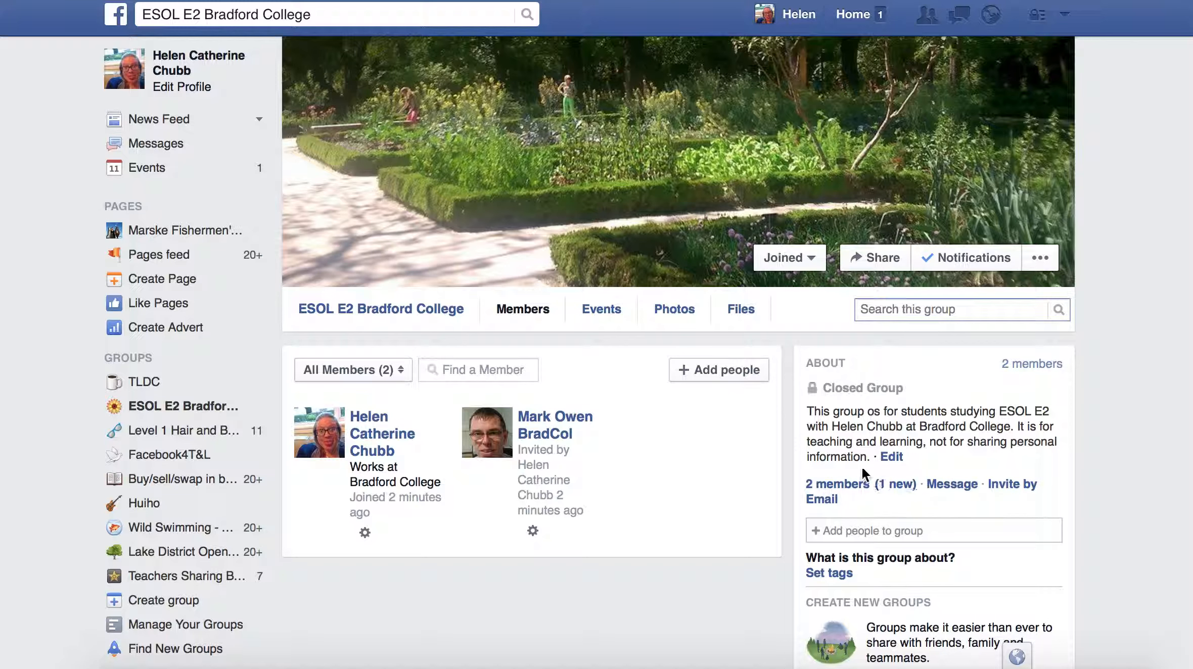
{"action": "left_click", "coordinate": [416, 311]}
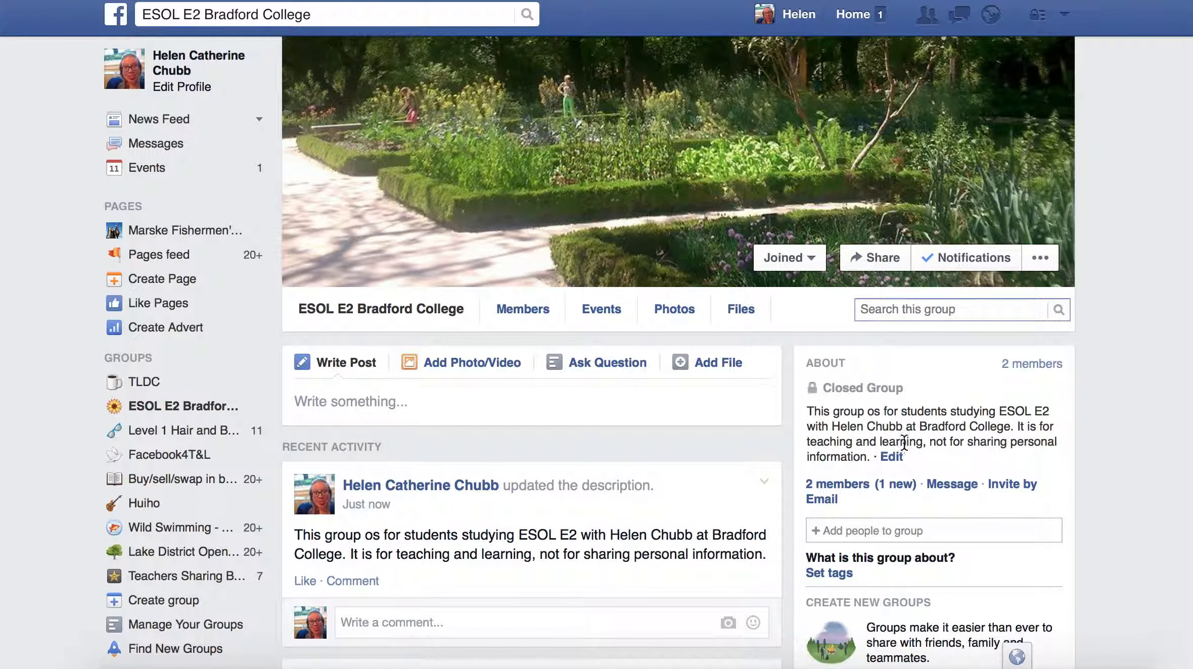
- Correct 'os' to 'is' in the group description and save it
{"action": "left_click", "coordinate": [892, 457]}
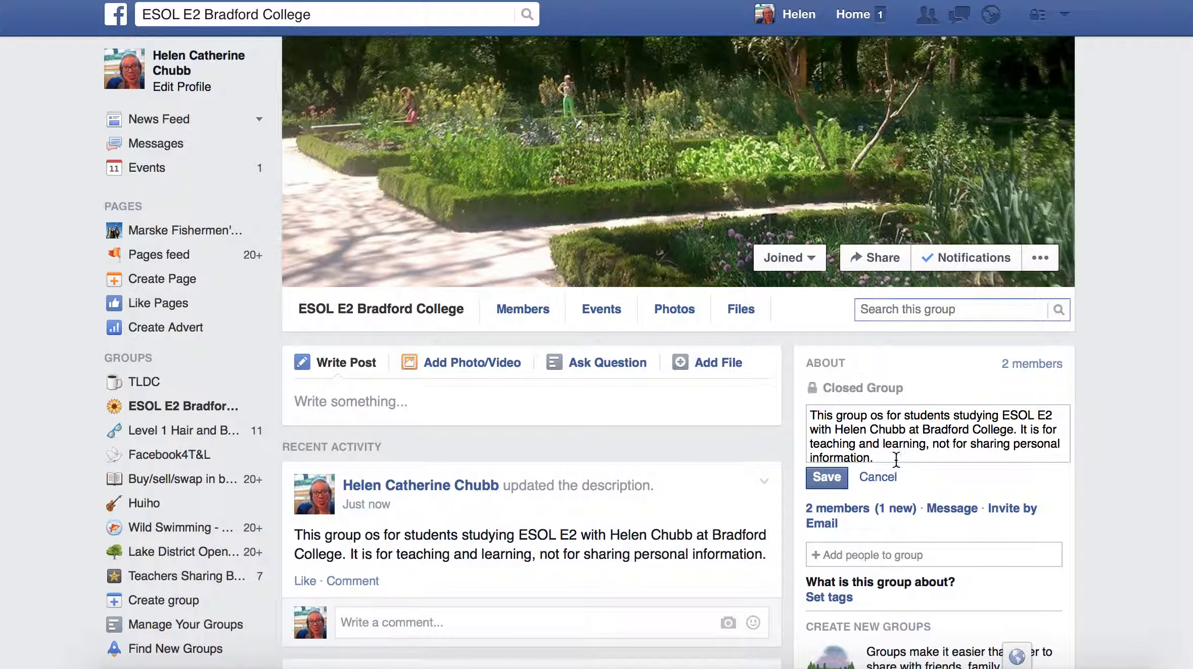
{"action": "left_click", "coordinate": [877, 417]}
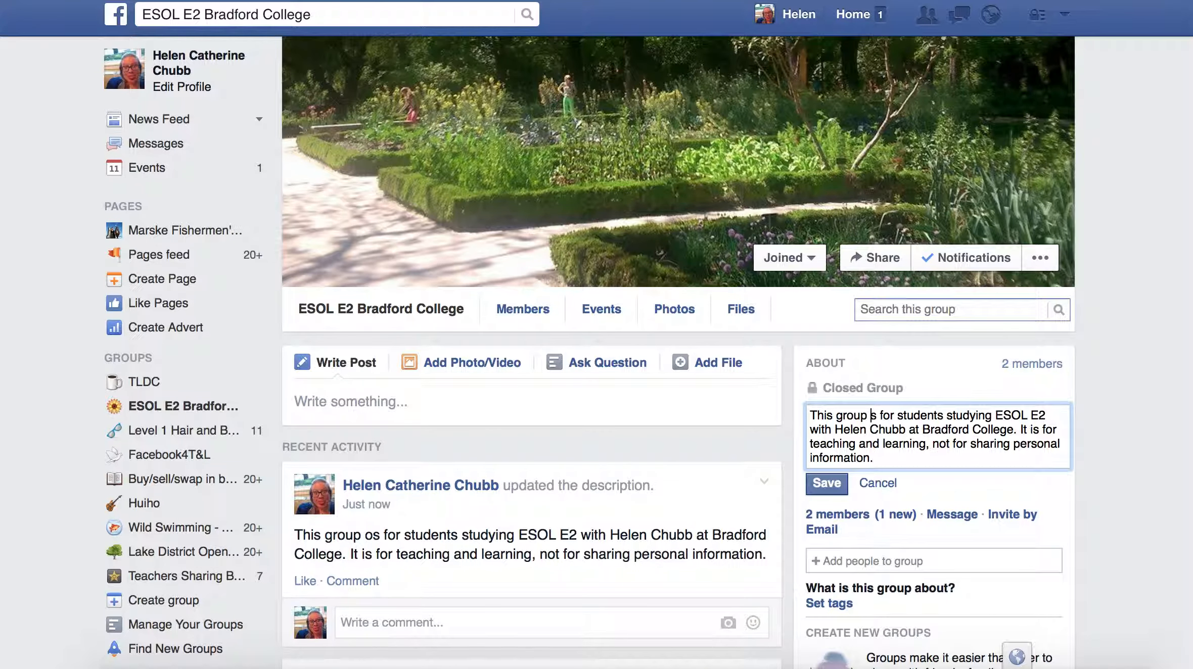
{"action": "key", "text": "BackSpace"}
{"action": "type", "text": "i"}
{"action": "left_click", "coordinate": [836, 485]}
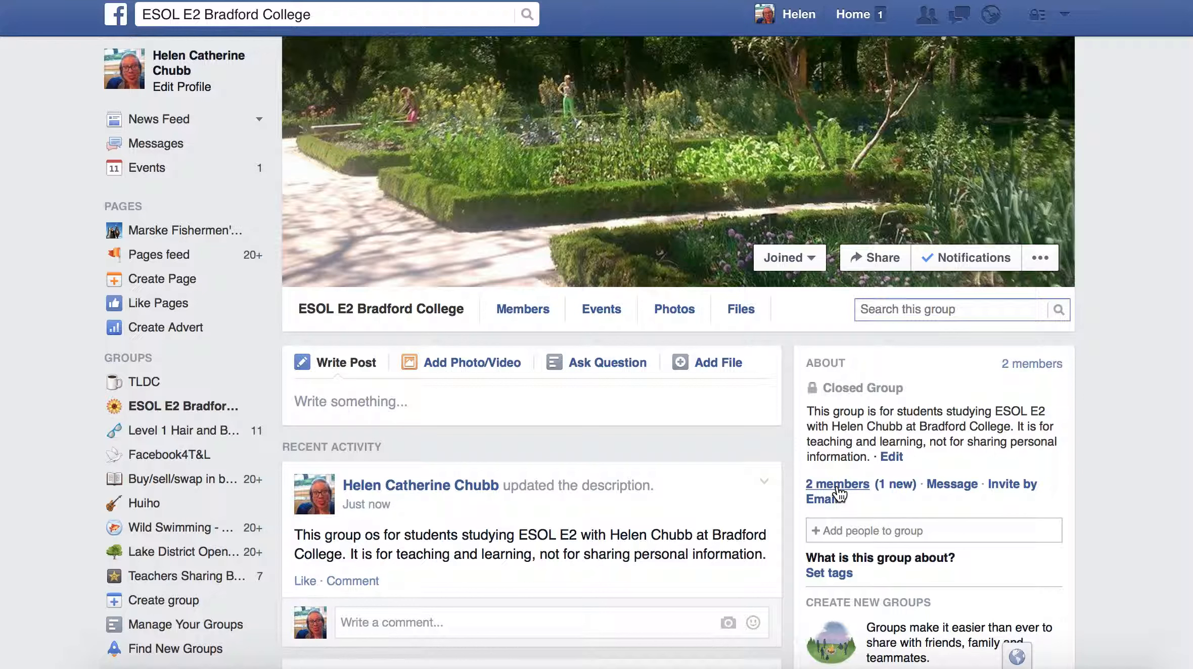
{"action": "left_click", "coordinate": [915, 533]}
- Invite a new member by entering their e-mail address, then dismiss the confirmation
{"action": "left_click", "coordinate": [1027, 488]}
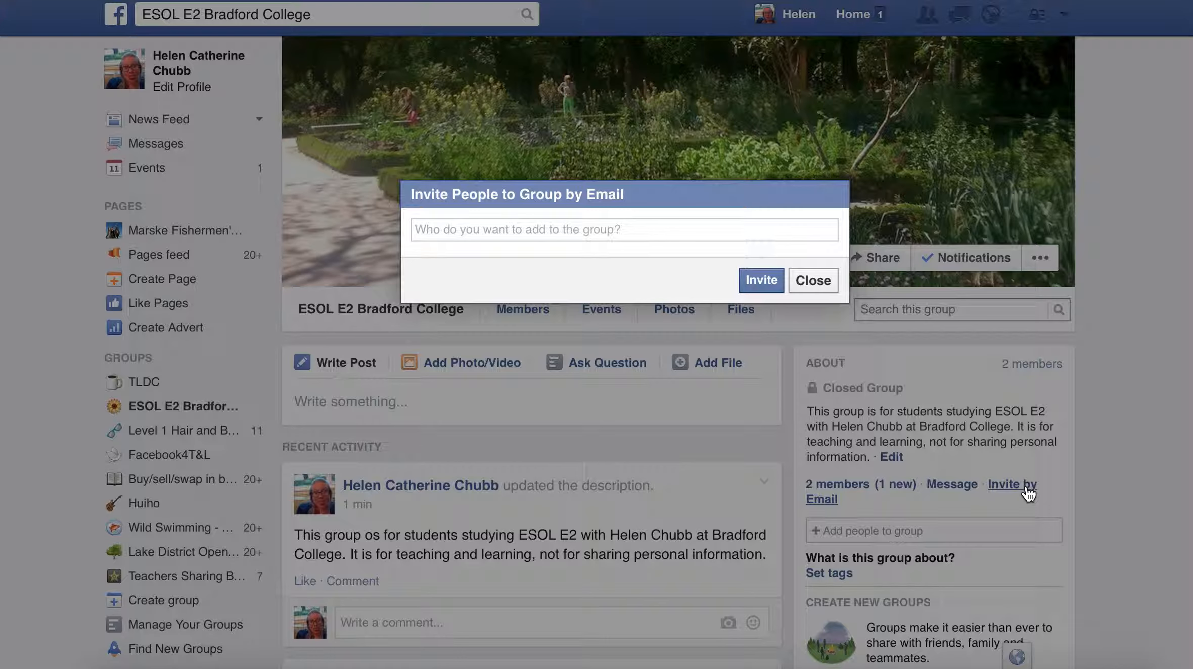
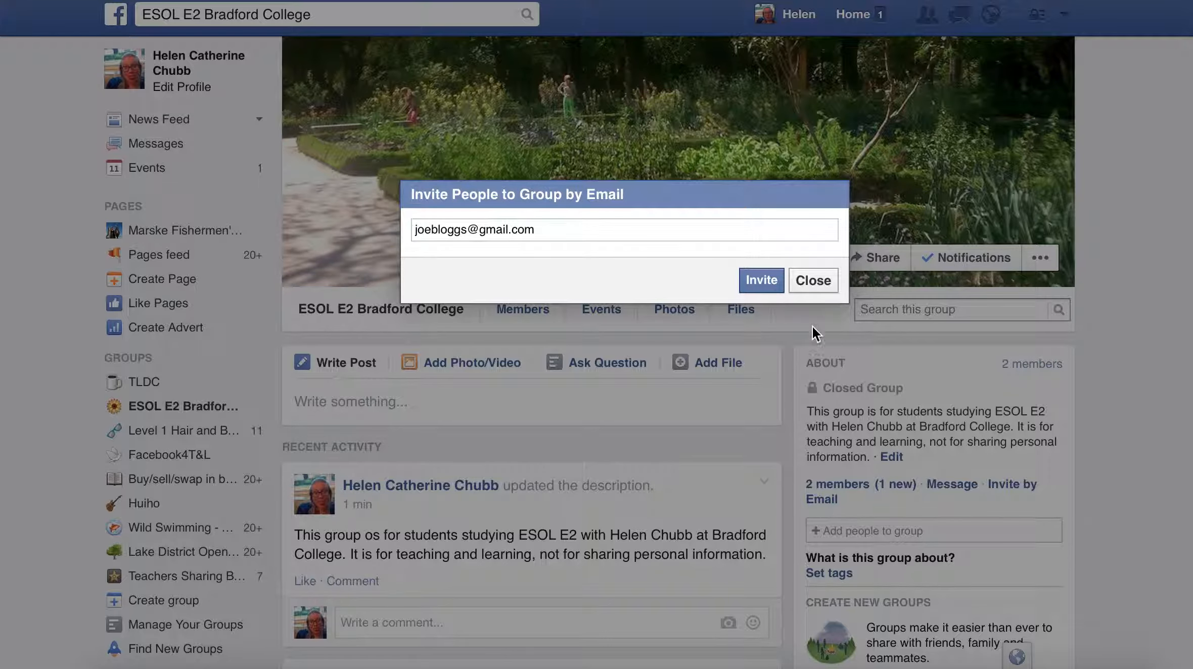
{"action": "left_click", "coordinate": [761, 282]}
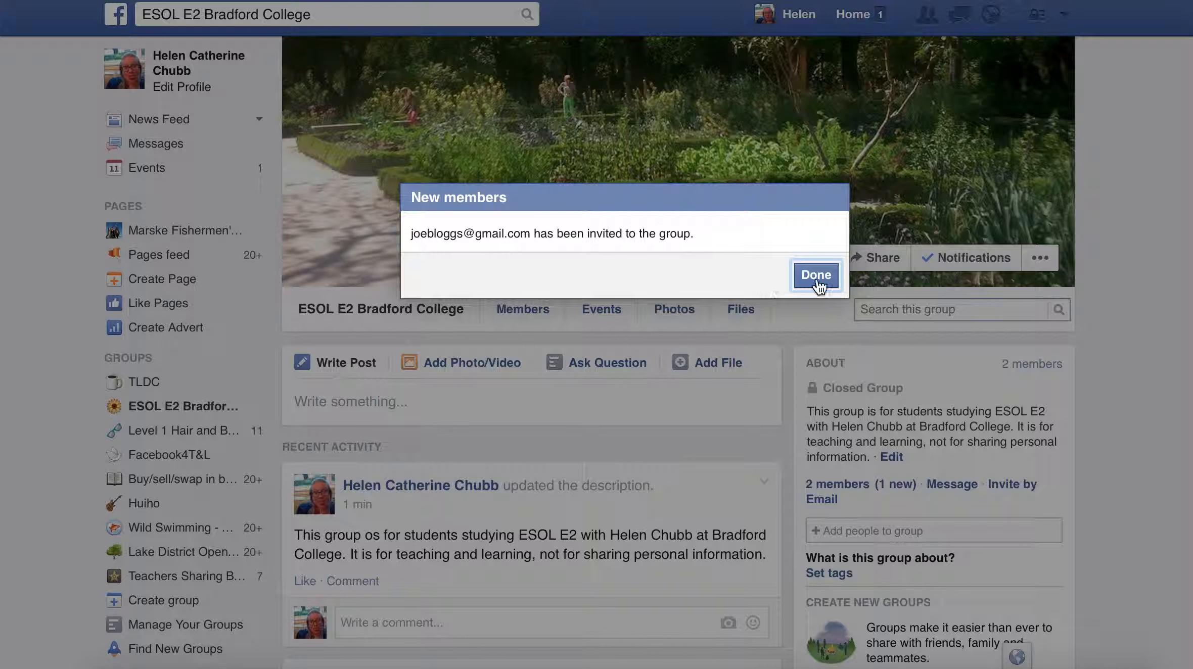
{"action": "left_click", "coordinate": [821, 275]}
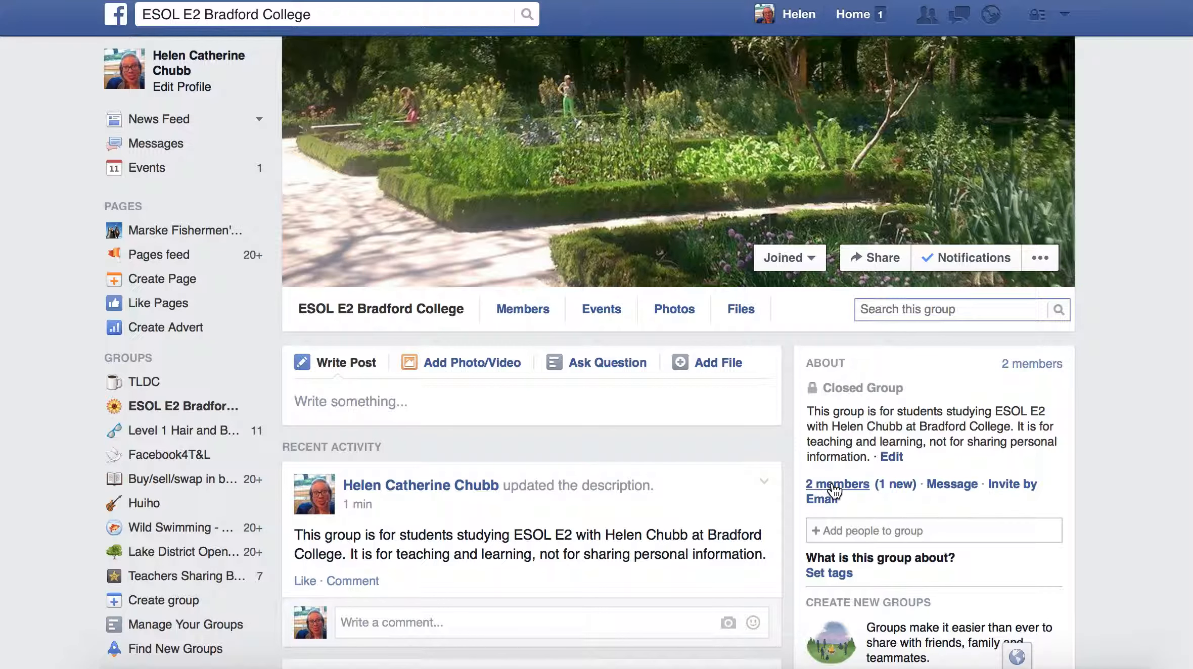
- View the group's two-member list and return to adding people
{"action": "left_click", "coordinate": [855, 486]}
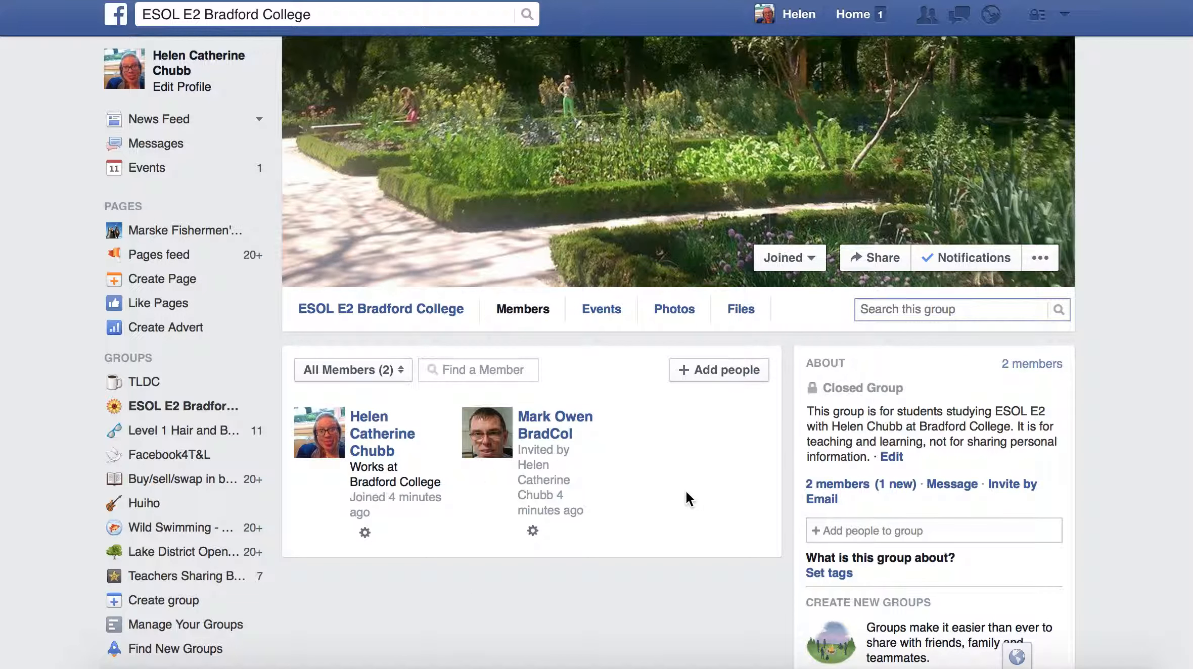
{"action": "left_click", "coordinate": [878, 535]}
- Open the Members list and make the invited member a group admin
{"action": "left_click", "coordinate": [400, 305]}
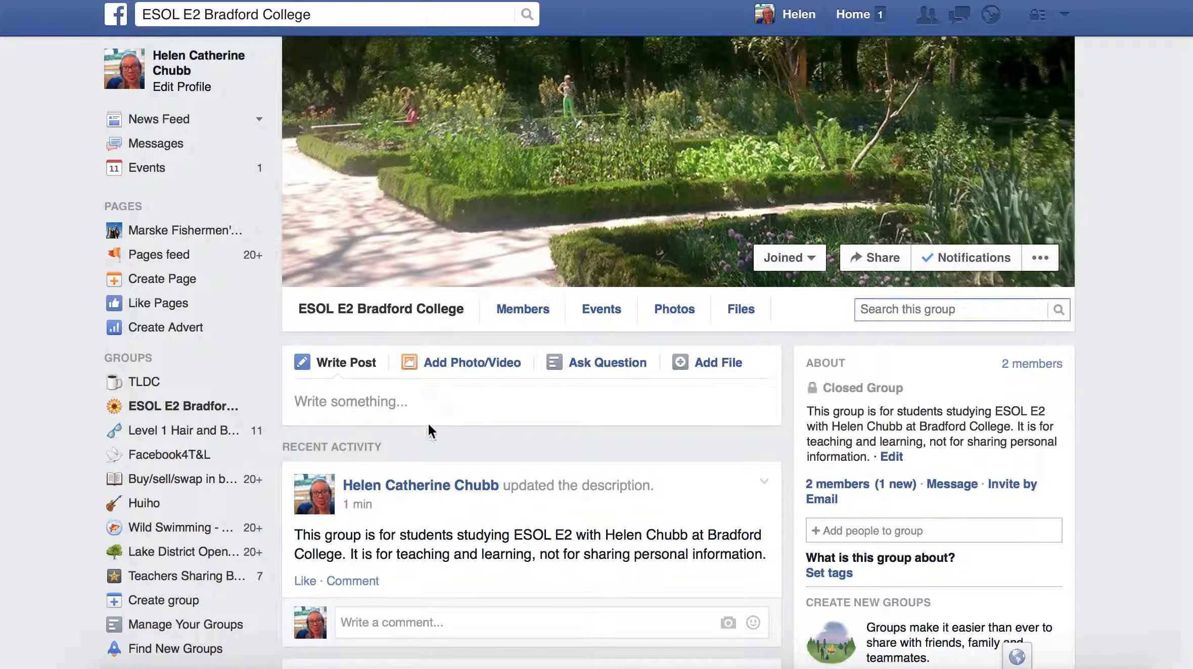
{"action": "left_click", "coordinate": [851, 486]}
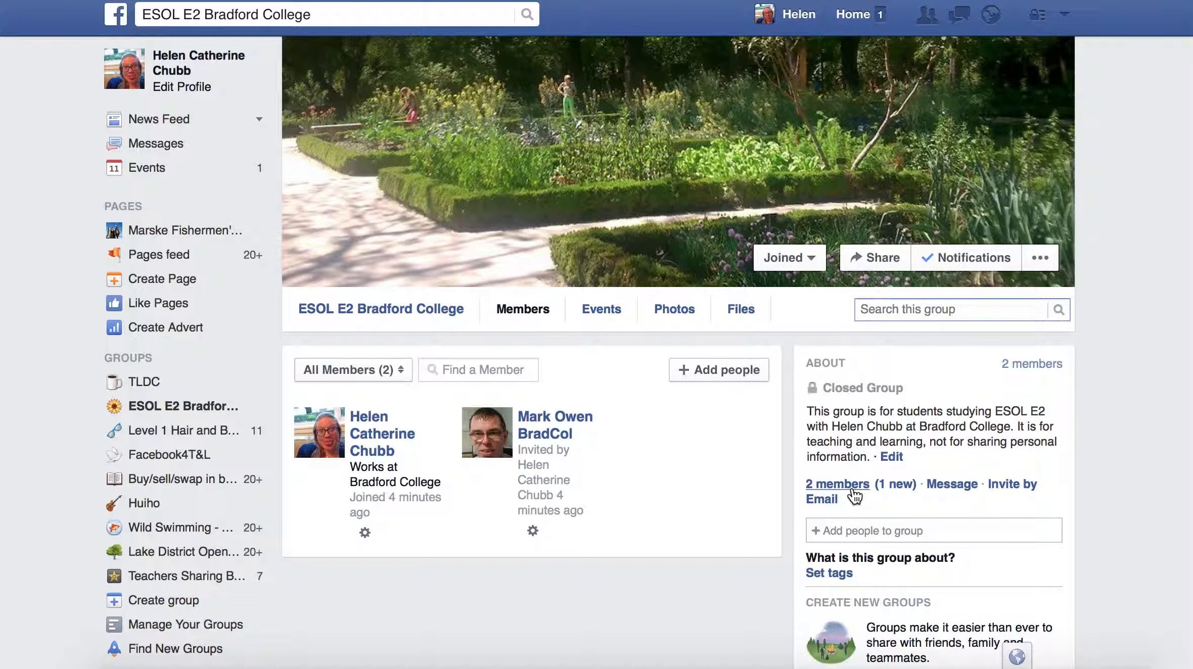
{"action": "left_click", "coordinate": [532, 536]}
{"action": "left_click", "coordinate": [364, 535]}
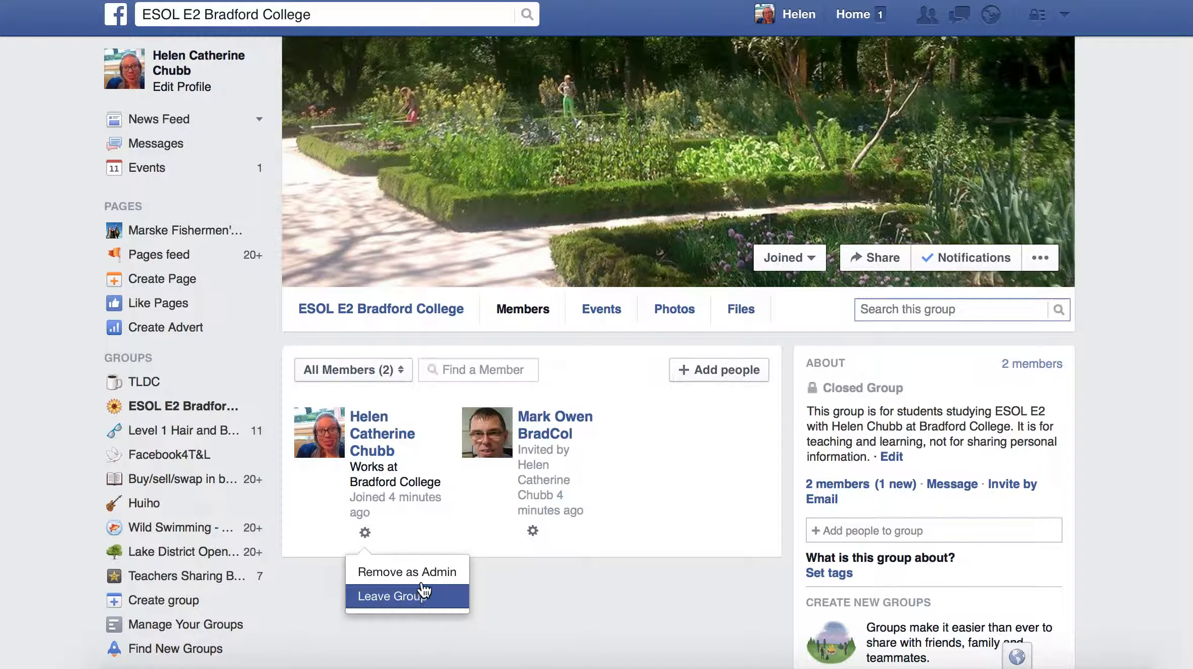
{"action": "left_click", "coordinate": [535, 539]}
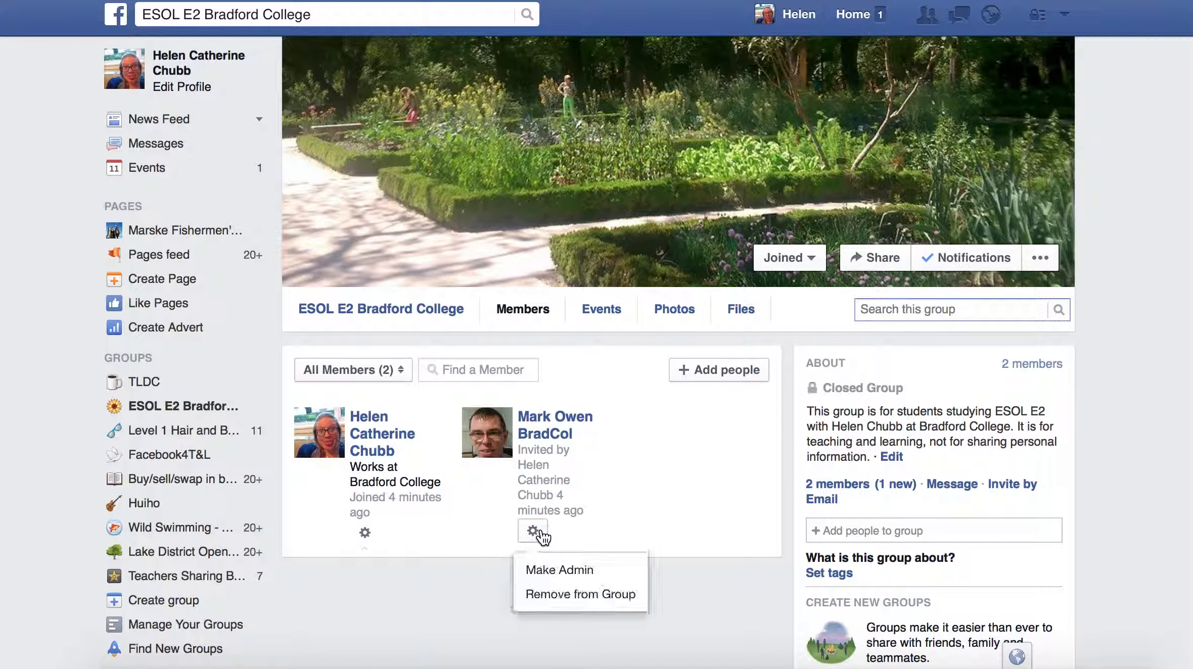
{"action": "left_click", "coordinate": [560, 571]}
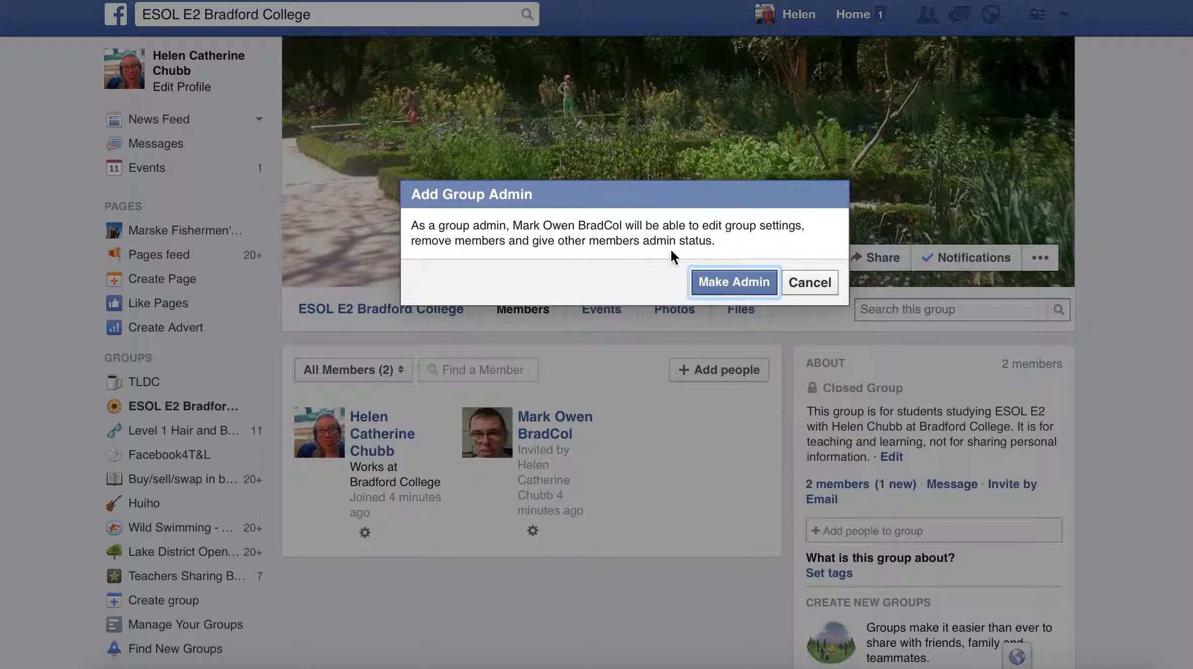
{"action": "left_click", "coordinate": [734, 288]}
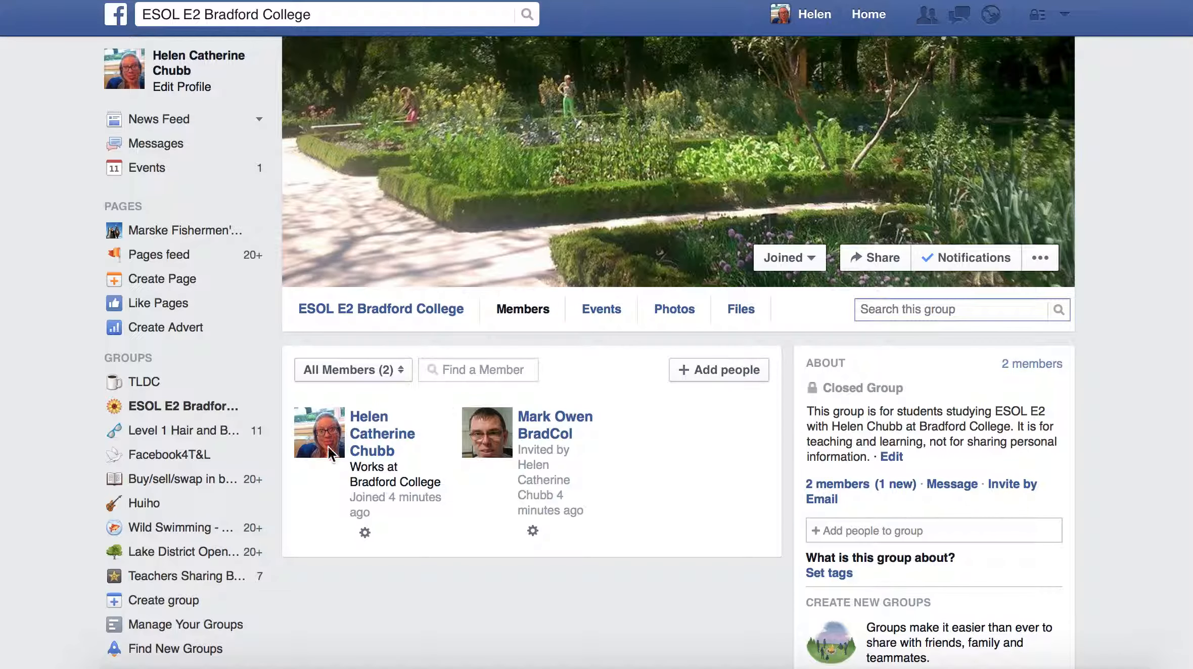